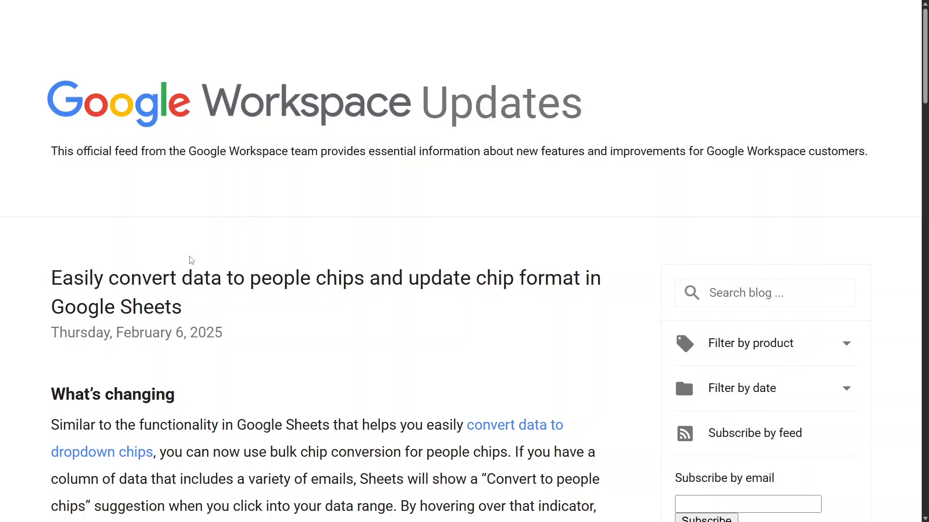
Scroll the Workspace Updates post down to the Format menu paragraph on people chip formats
{"action": "scroll", "coordinate": [244, 257], "scroll_direction": "down", "scroll_amount": 7}
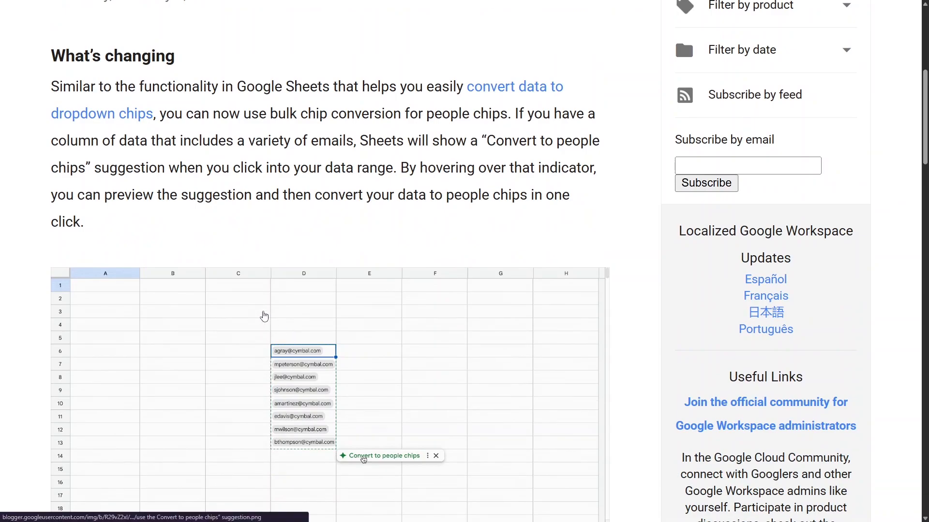
{"action": "scroll", "coordinate": [265, 317], "scroll_direction": "down", "scroll_amount": 2}
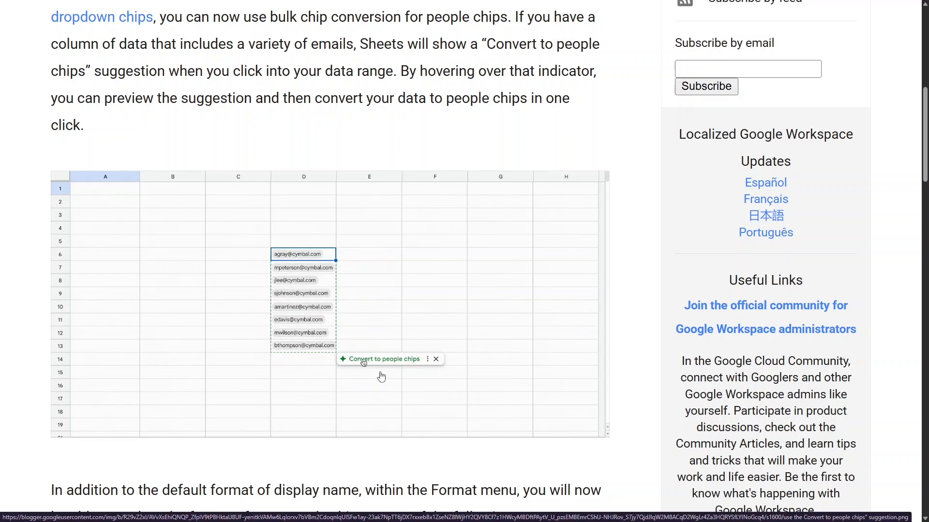
{"action": "scroll", "coordinate": [309, 360], "scroll_direction": "down", "scroll_amount": 5}
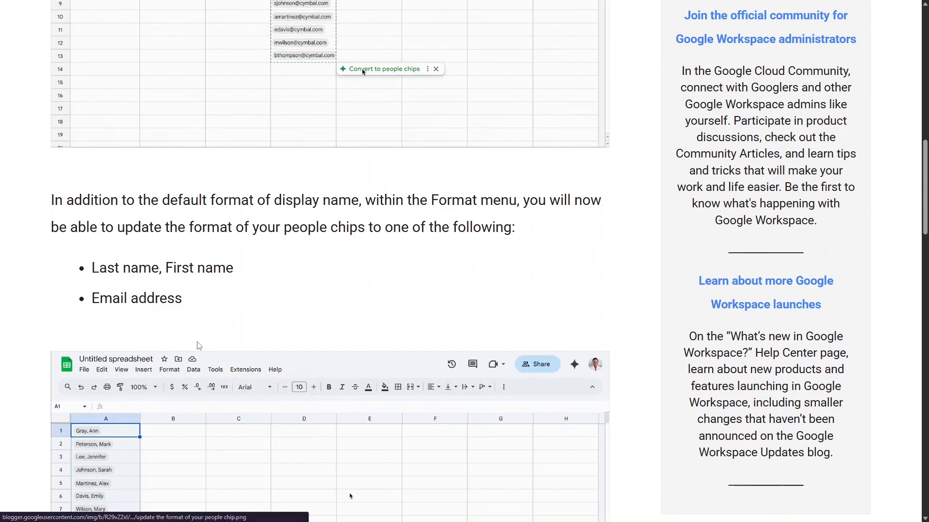
{"action": "scroll", "coordinate": [349, 300], "scroll_direction": "down", "scroll_amount": 4}
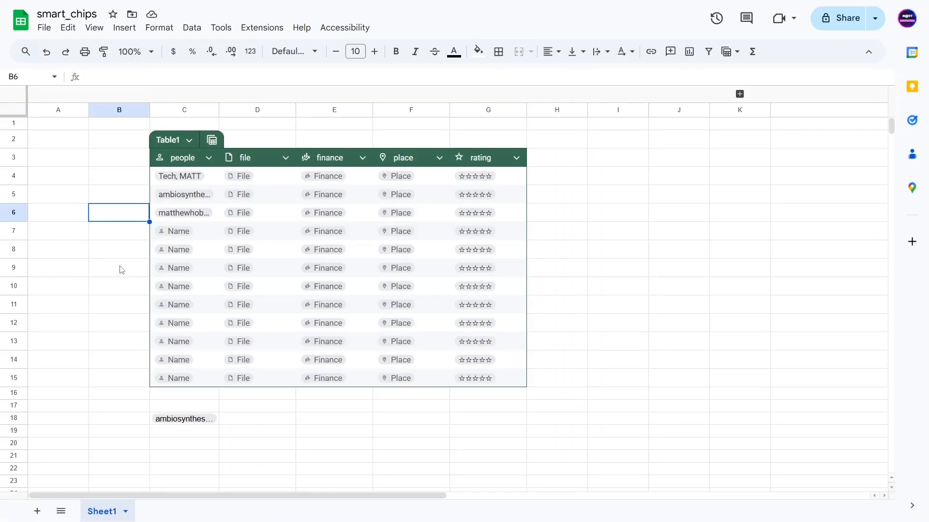
Widen column C slightly and set the C4:C15 people chips to the Default format
{"action": "left_click", "coordinate": [121, 269]}
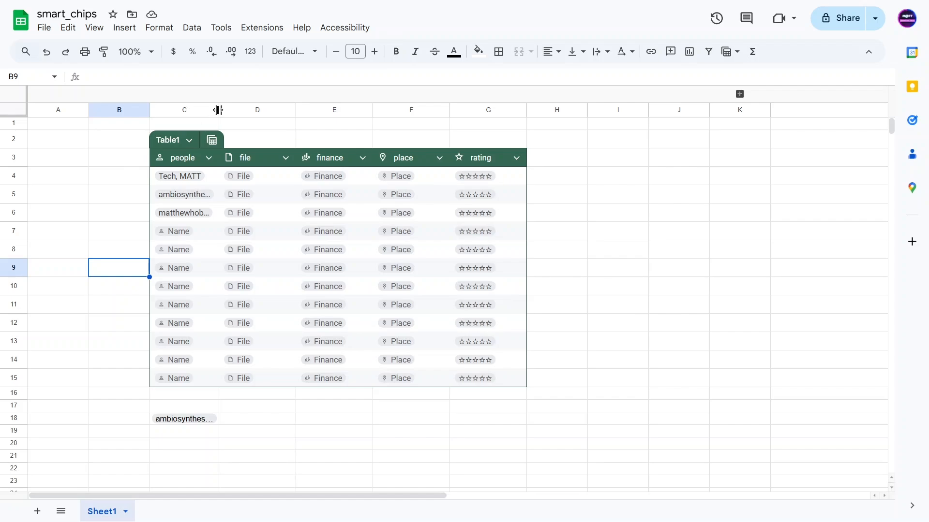
{"action": "left_click_drag", "start_coordinate": [218, 110], "coordinate": [222, 109]}
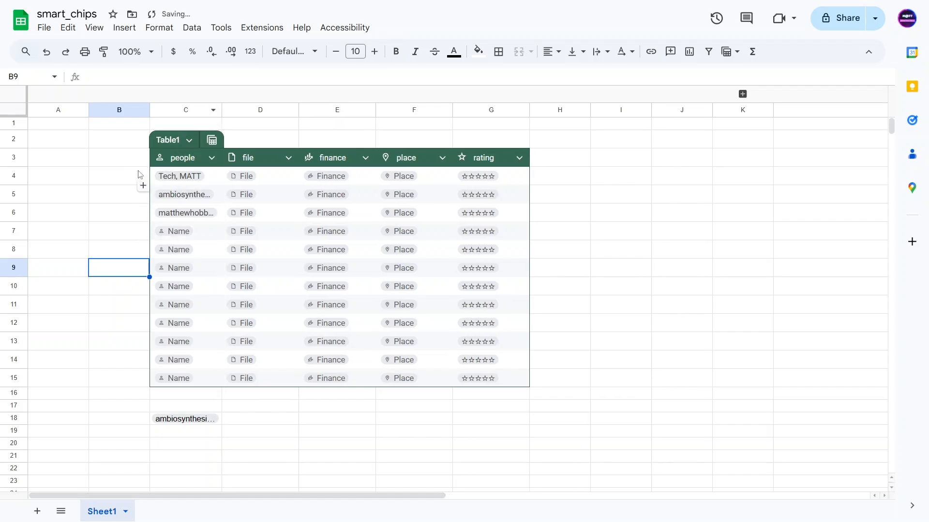
{"action": "left_click_drag", "start_coordinate": [211, 176], "coordinate": [207, 377]}
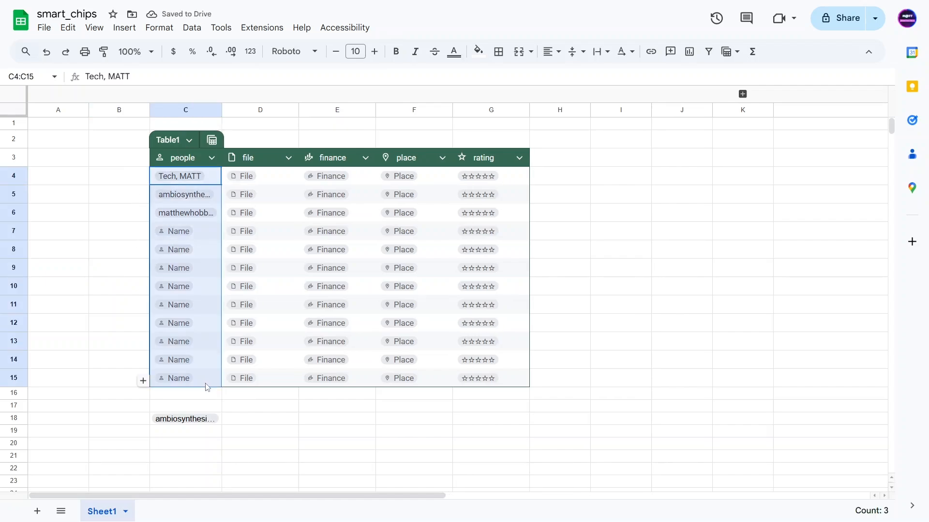
{"action": "left_click", "coordinate": [159, 27]}
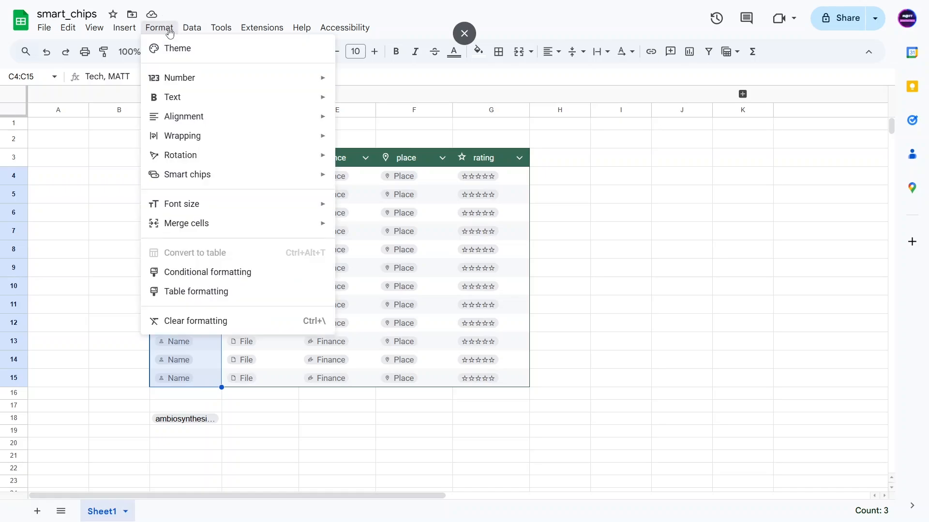
{"action": "mouse_move", "coordinate": [208, 175]}
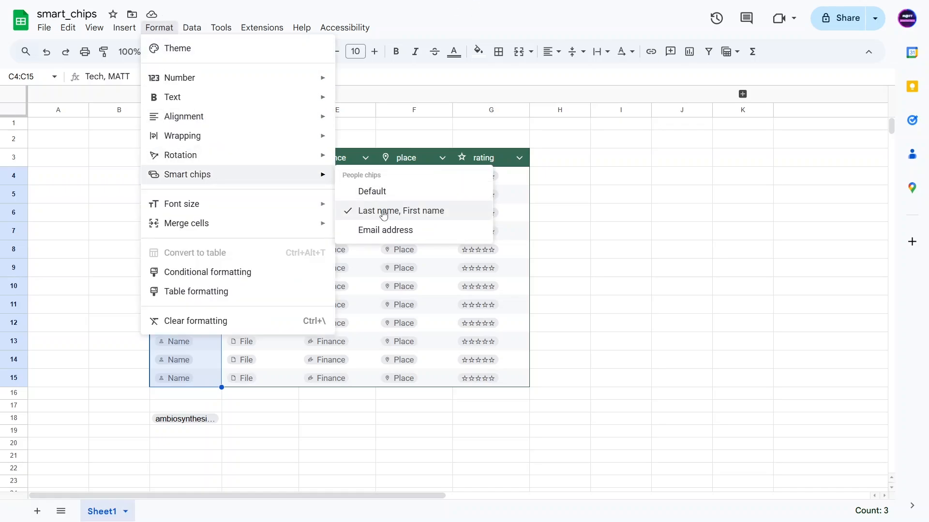
{"action": "left_click", "coordinate": [376, 192]}
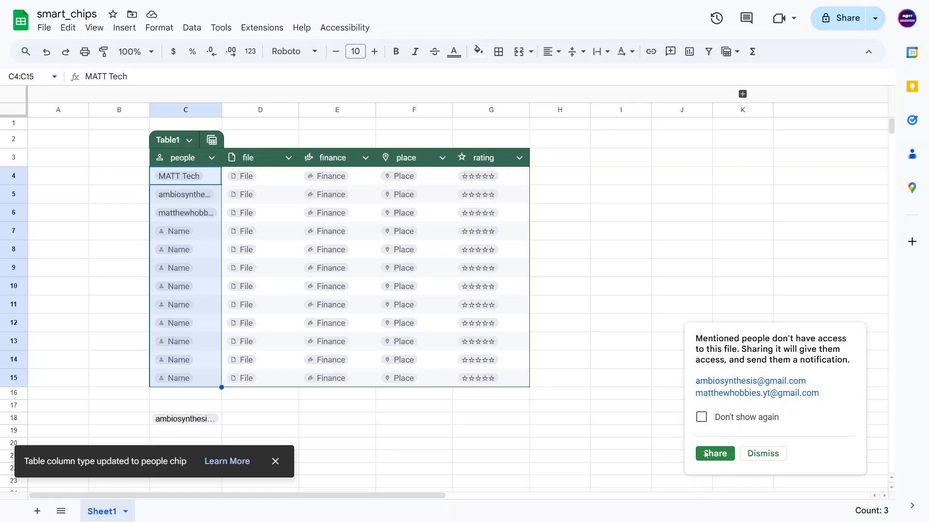
Dismiss the sharing prompt and show the people chips as Last name, First name
{"action": "left_click", "coordinate": [760, 458]}
{"action": "left_click", "coordinate": [159, 28]}
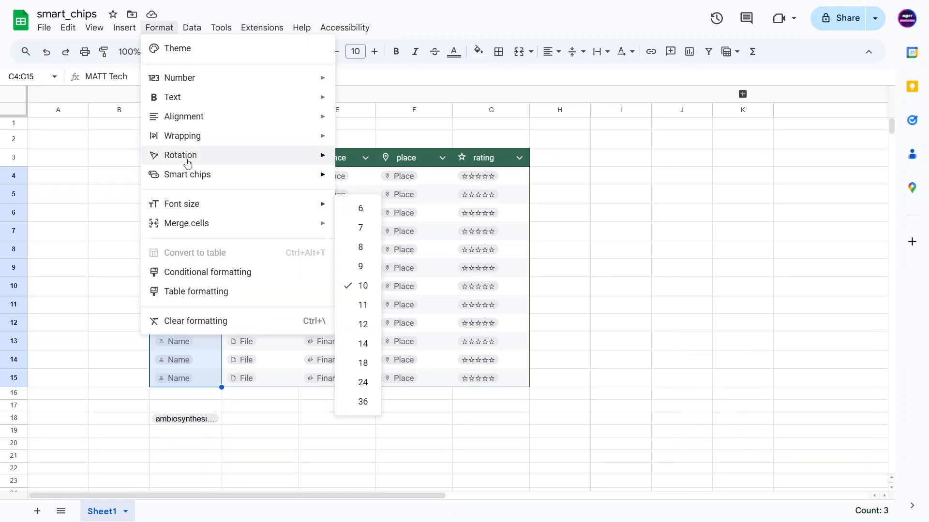
{"action": "mouse_move", "coordinate": [208, 177]}
{"action": "left_click", "coordinate": [382, 213]}
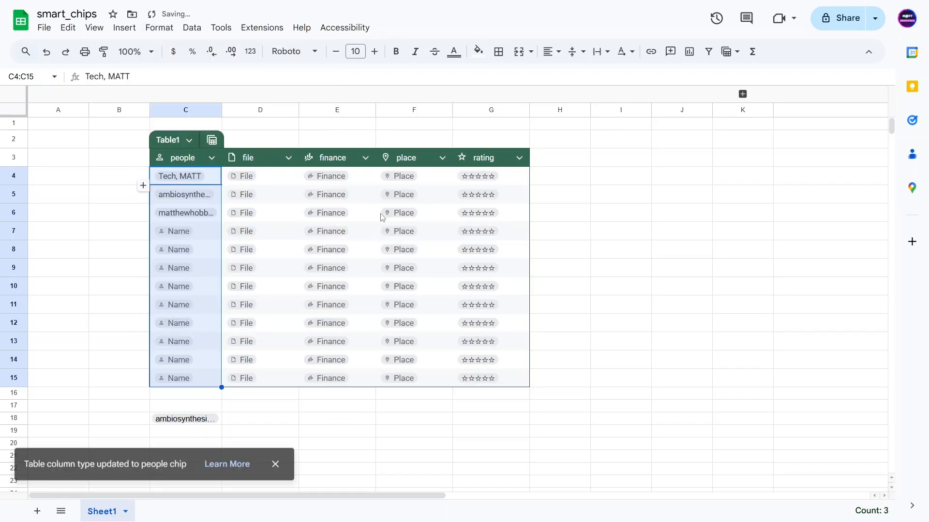
{"action": "left_click", "coordinate": [111, 255]}
Switch the people chips to display email addresses
{"action": "left_click", "coordinate": [211, 183]}
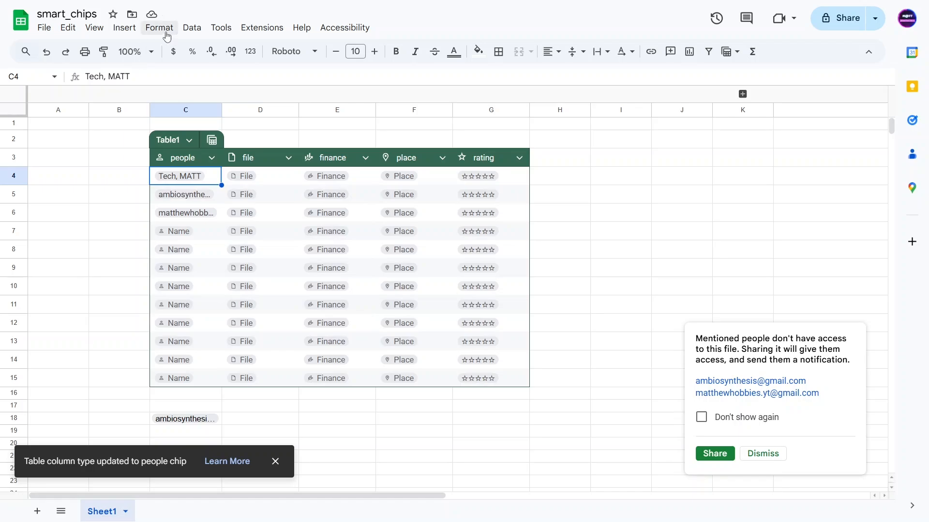
{"action": "left_click", "coordinate": [190, 29]}
{"action": "mouse_move", "coordinate": [164, 29]}
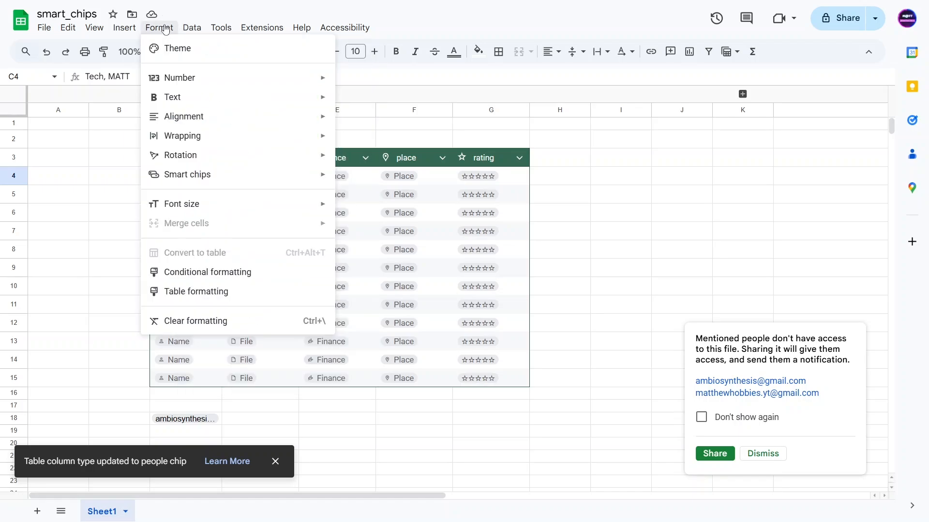
{"action": "mouse_move", "coordinate": [222, 181]}
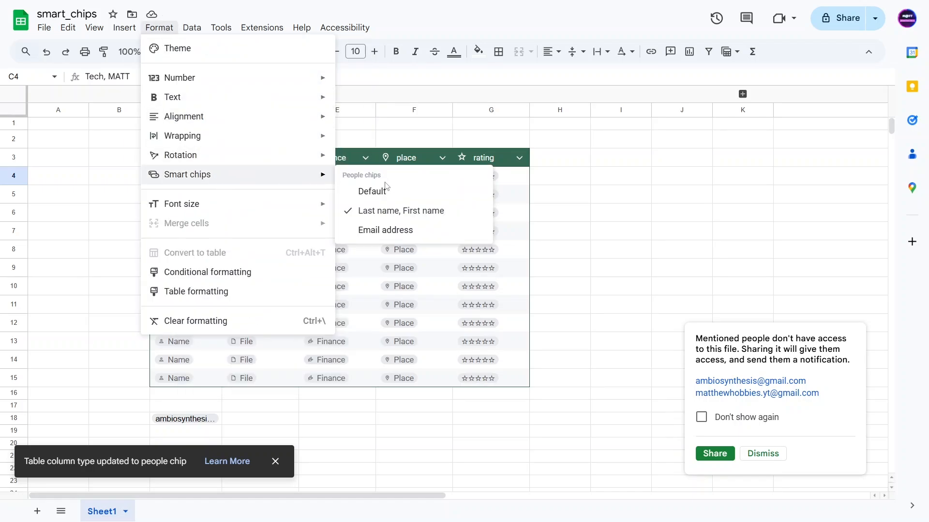
{"action": "left_click", "coordinate": [387, 231]}
Look through the people column's type menu and close it without changes
{"action": "left_click", "coordinate": [211, 158]}
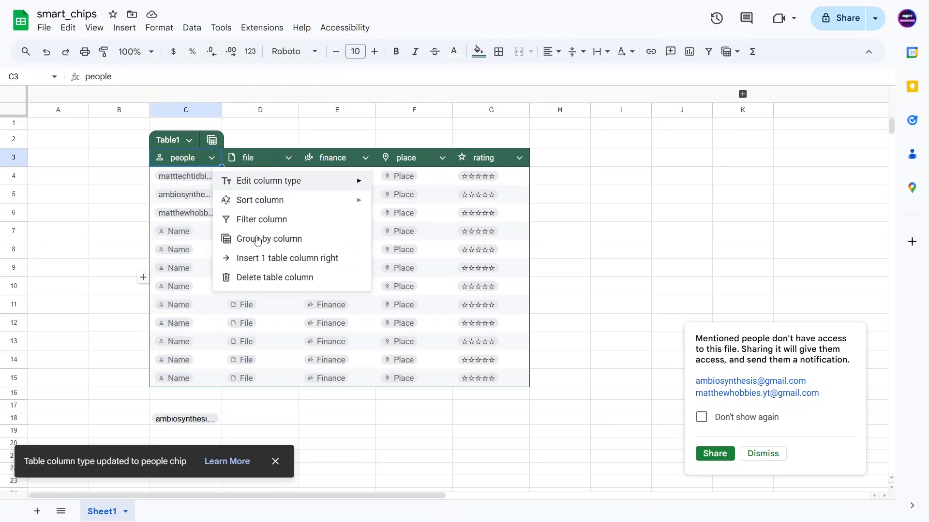
{"action": "mouse_move", "coordinate": [320, 182]}
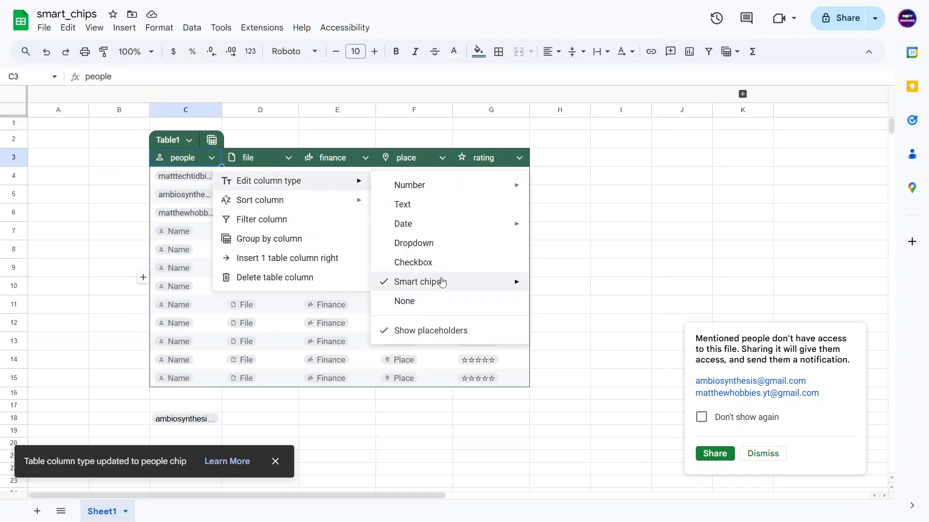
{"action": "mouse_move", "coordinate": [441, 282]}
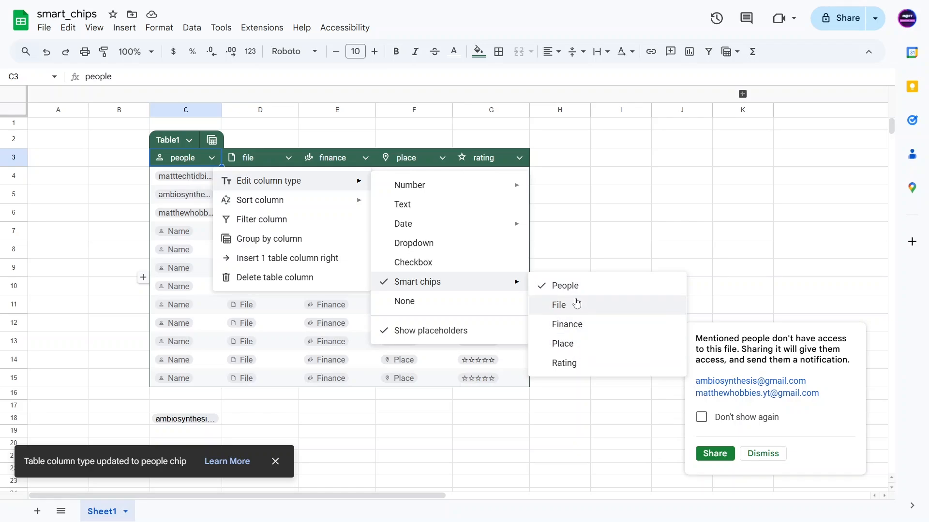
{"action": "left_click", "coordinate": [83, 198]}
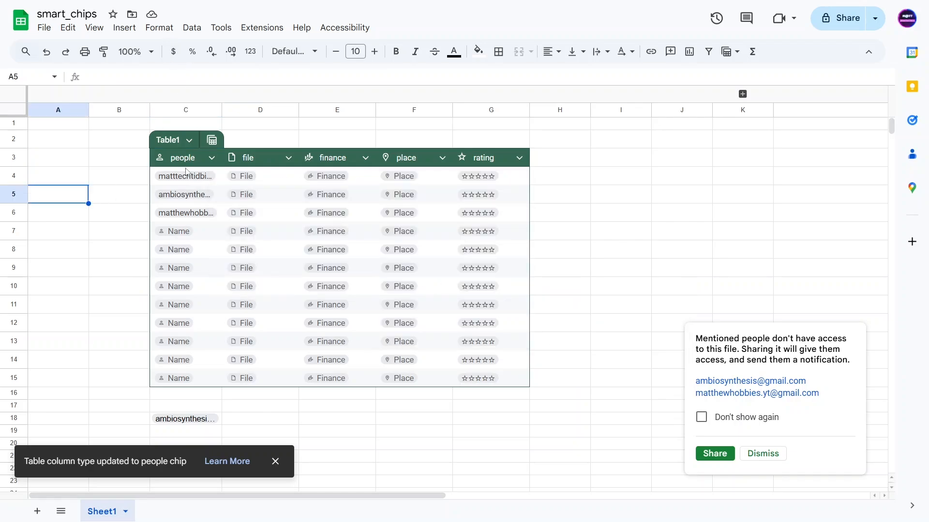
Set the C4:C7 people chips back to the Last name, First name format
{"action": "left_click_drag", "start_coordinate": [206, 237], "coordinate": [184, 175]}
{"action": "left_click", "coordinate": [162, 28]}
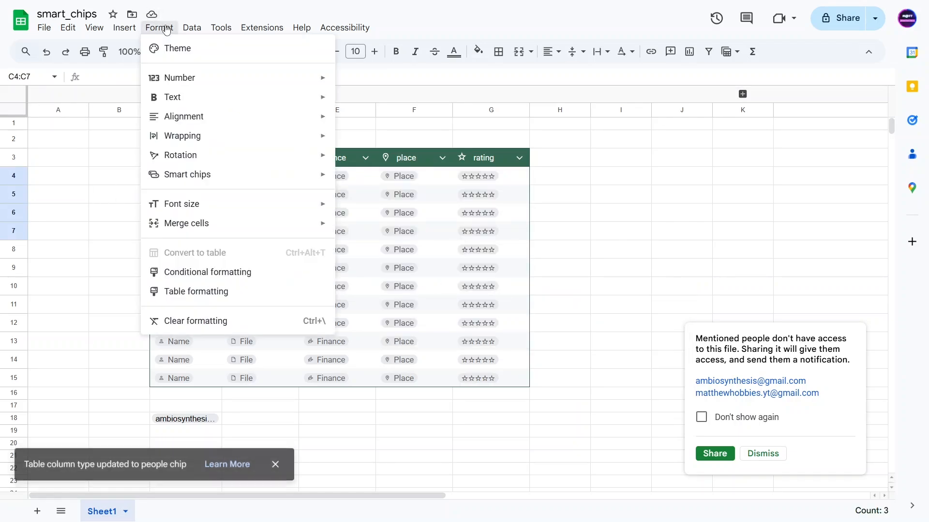
{"action": "mouse_move", "coordinate": [223, 182]}
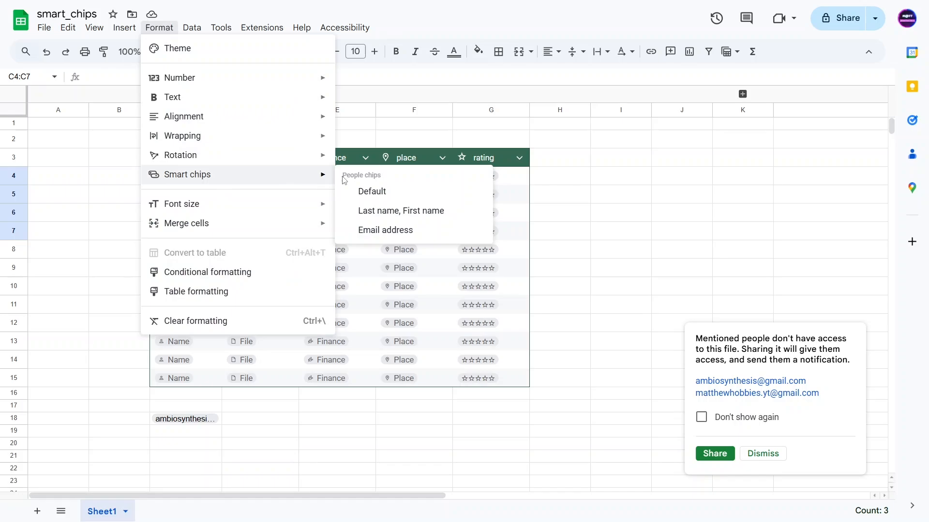
{"action": "left_click", "coordinate": [374, 212]}
{"action": "left_click", "coordinate": [121, 211]}
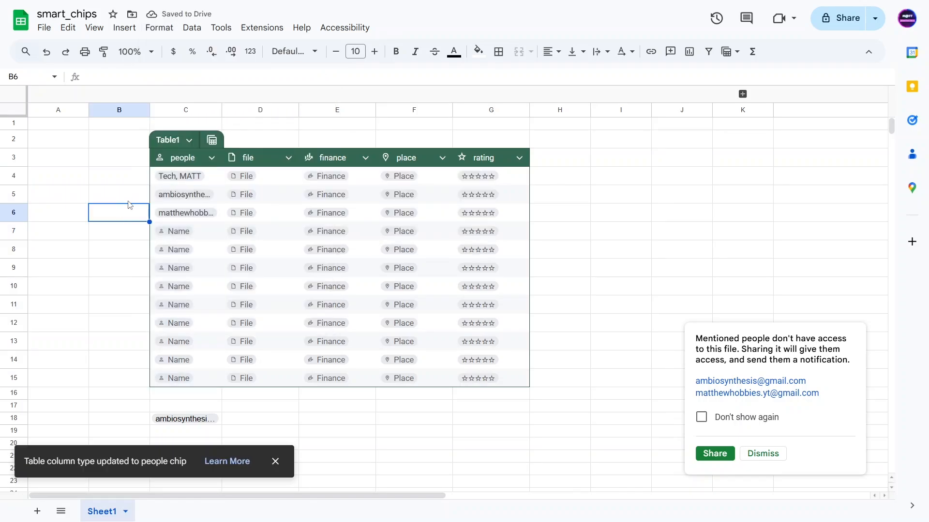
Select C17 below the table and move down to the email chip in C18
{"action": "left_click", "coordinate": [172, 409]}
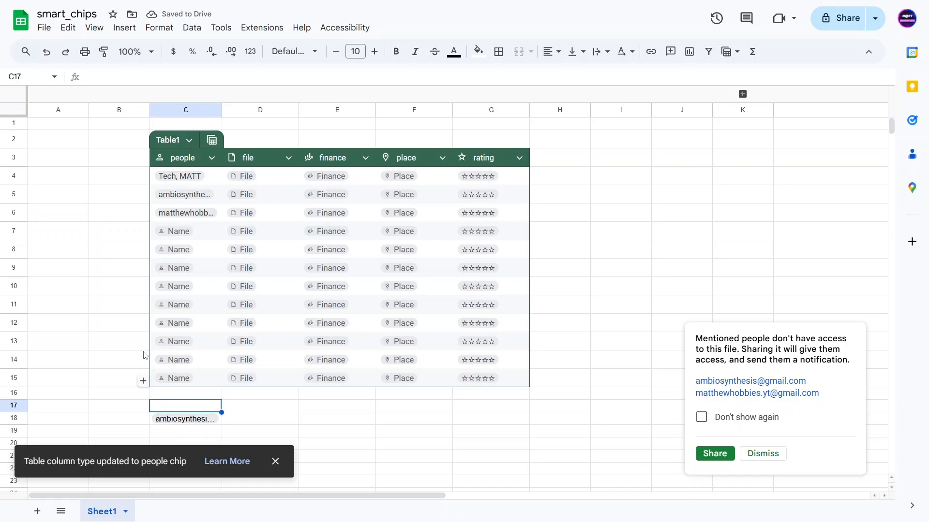
{"action": "key", "text": "Down"}
{"action": "scroll", "coordinate": [145, 382], "scroll_direction": "down", "scroll_amount": 3}
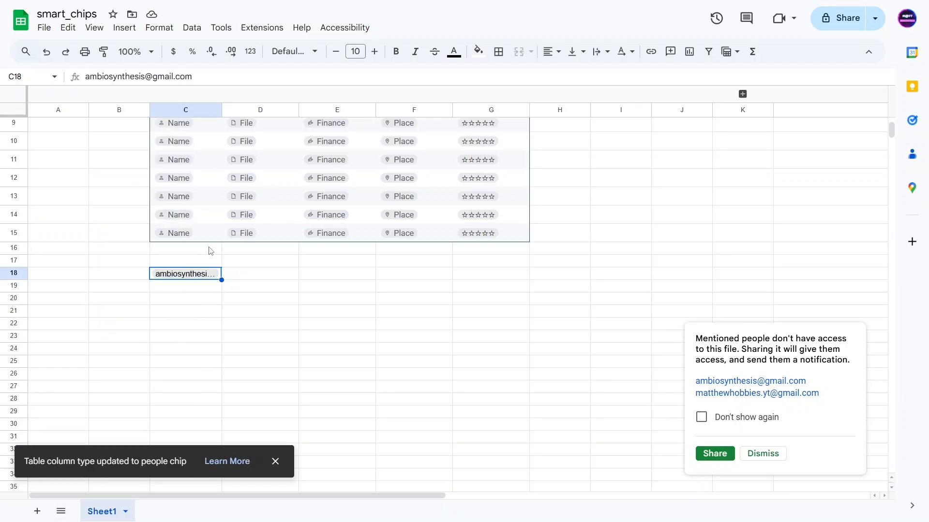
{"action": "scroll", "coordinate": [203, 232], "scroll_direction": "up", "scroll_amount": 3}
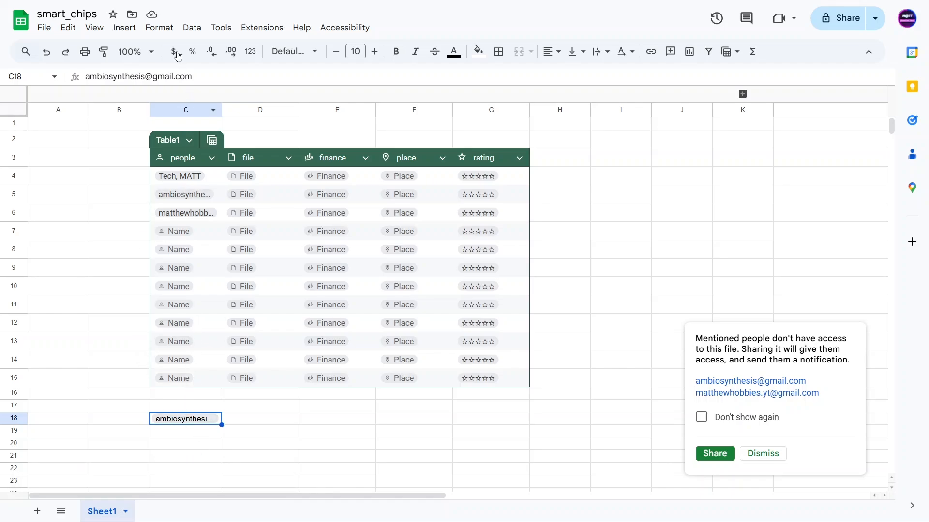
Format the C18 email chip as Last name, First name and bring up its contact card
{"action": "left_click", "coordinate": [159, 31]}
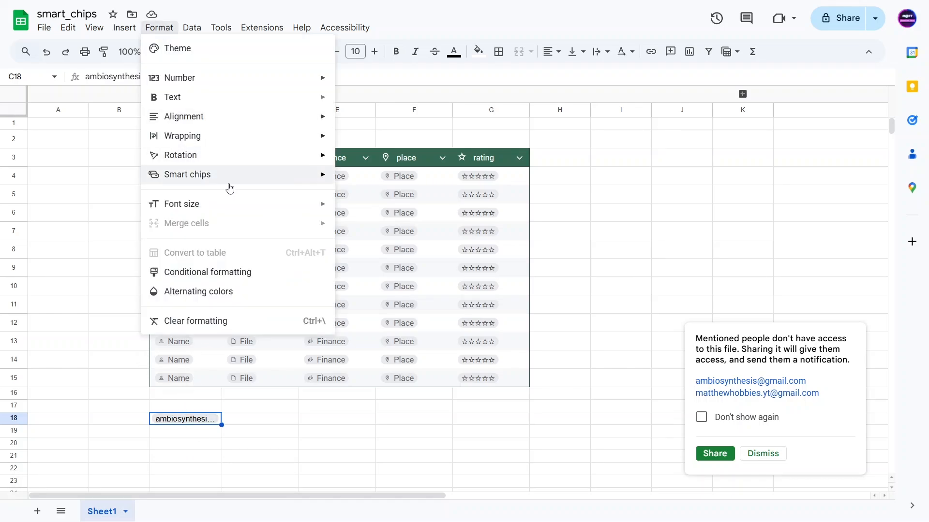
{"action": "mouse_move", "coordinate": [234, 178]}
{"action": "left_click", "coordinate": [400, 216]}
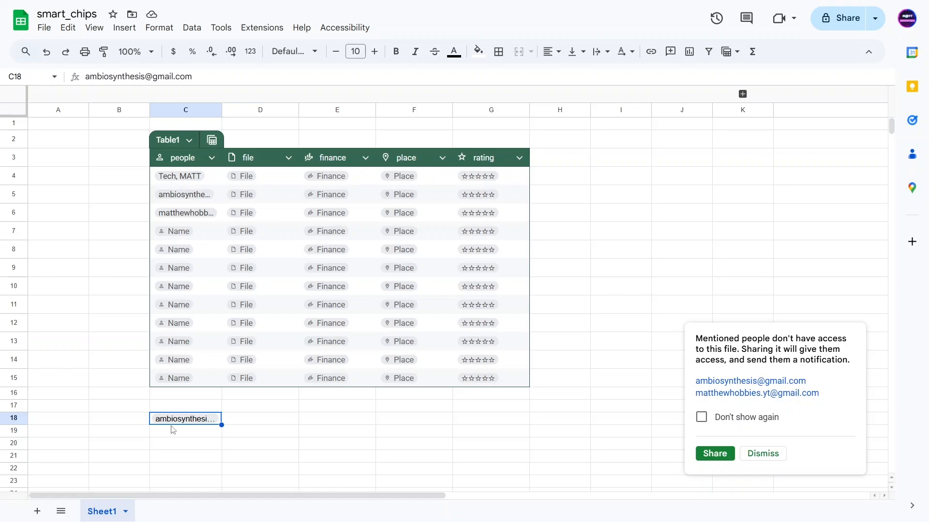
{"action": "mouse_move", "coordinate": [209, 423]}
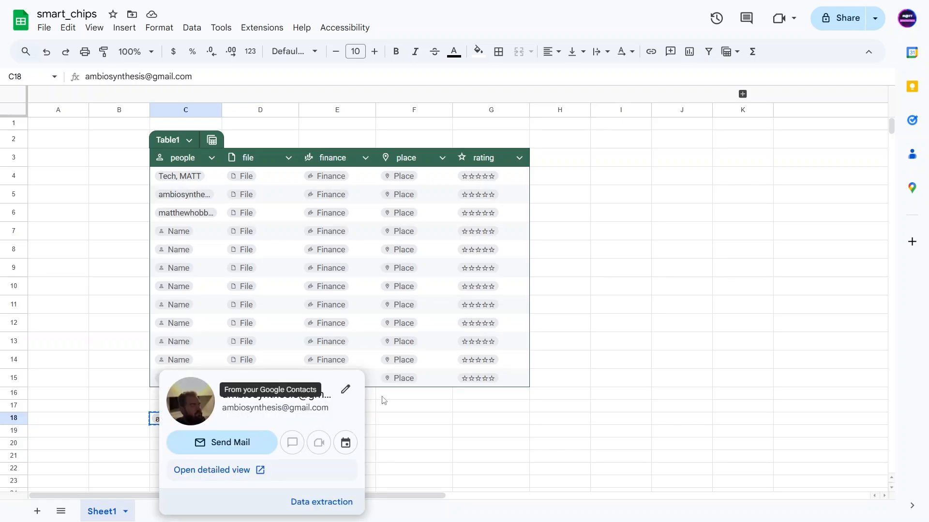
Close the contact card and send a 'testing' Chat message to the second account
{"action": "left_click", "coordinate": [400, 410]}
{"action": "key", "text": "ctrl+t"}
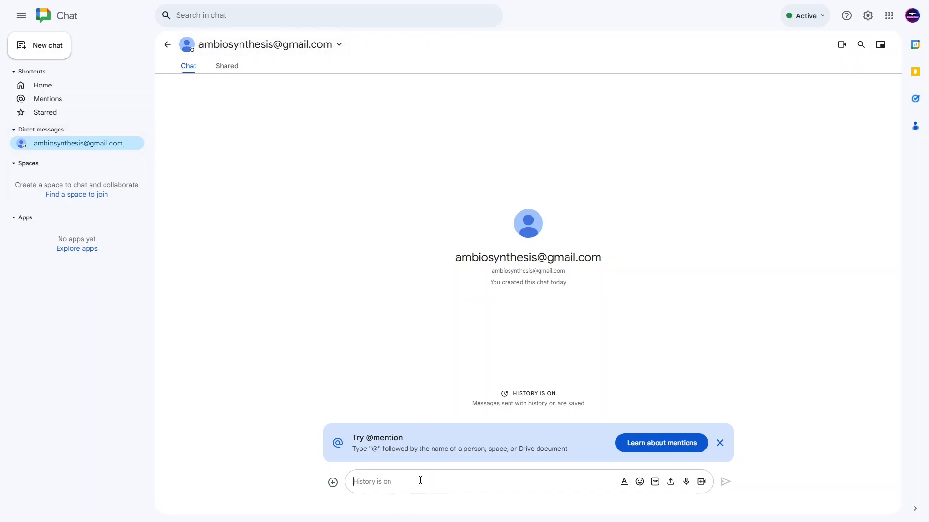
{"action": "type", "text": "testing"}
{"action": "key", "text": "Return"}
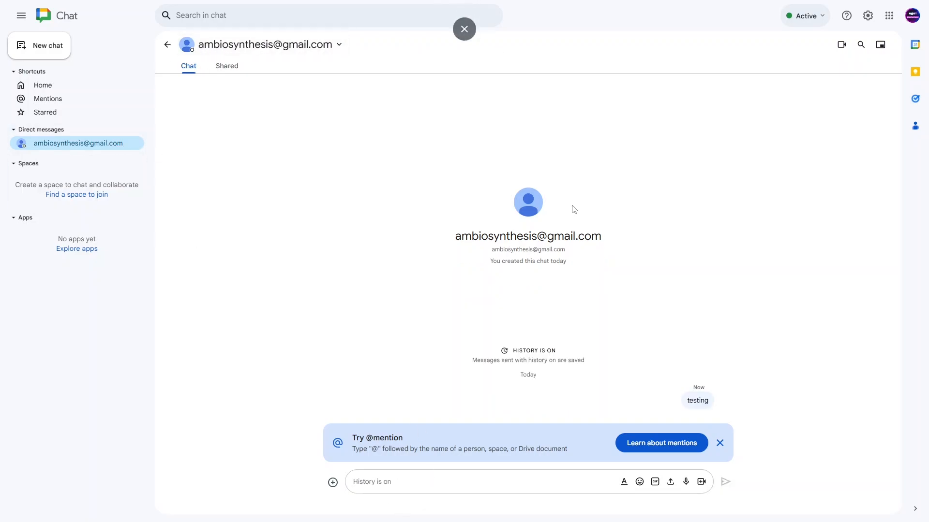
{"action": "left_click", "coordinate": [725, 448]}
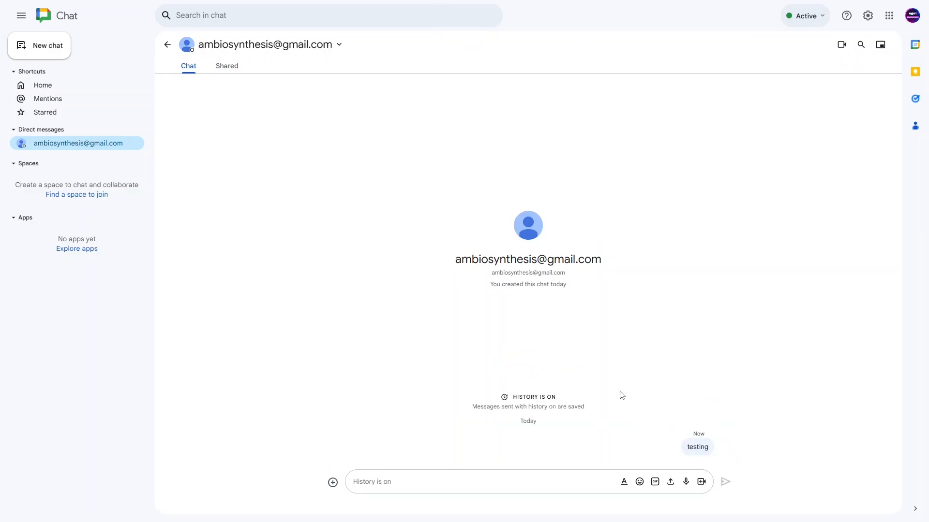
Check the message arrived in the other account, then return to Sheets and select C18:C19
{"action": "key", "text": "alt+Tab"}
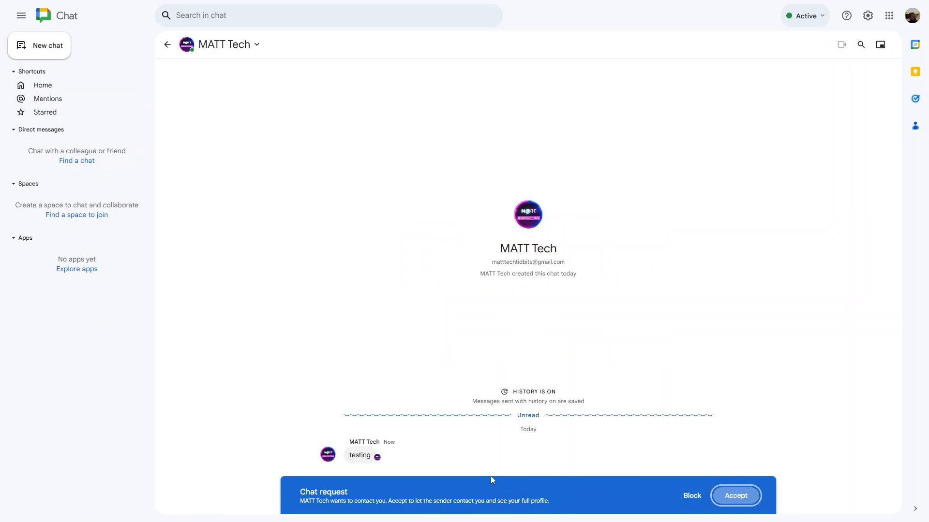
{"action": "key", "text": "alt+Tab"}
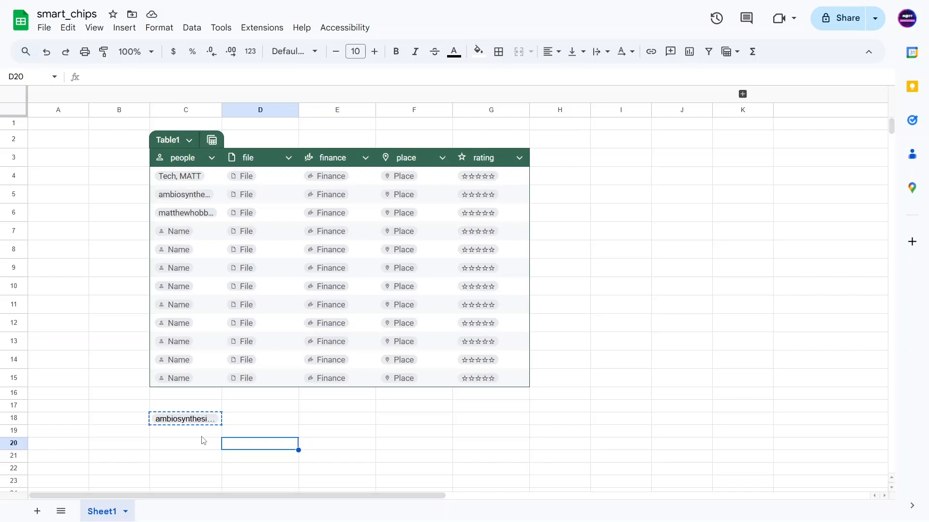
{"action": "left_click_drag", "start_coordinate": [201, 434], "coordinate": [201, 414]}
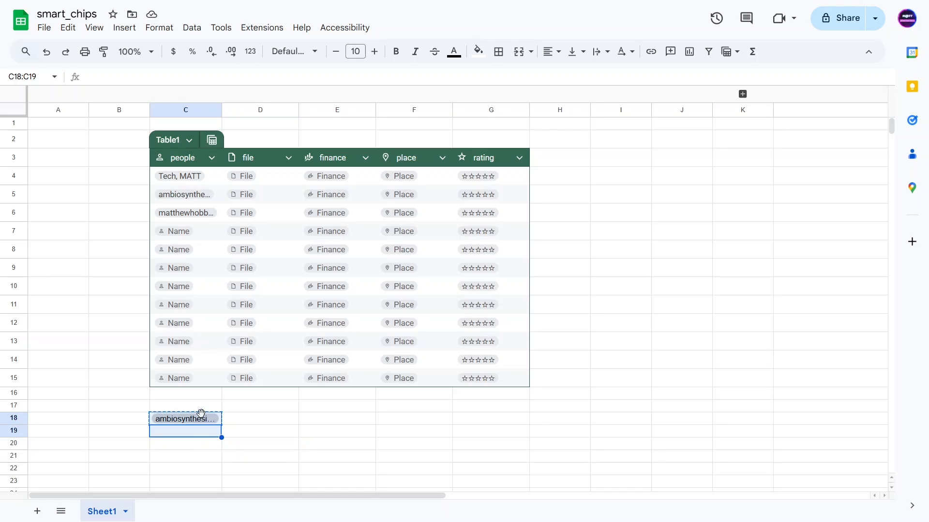
Apply Last name, First name to the selected chips and accept the incoming chat request
{"action": "left_click", "coordinate": [167, 31]}
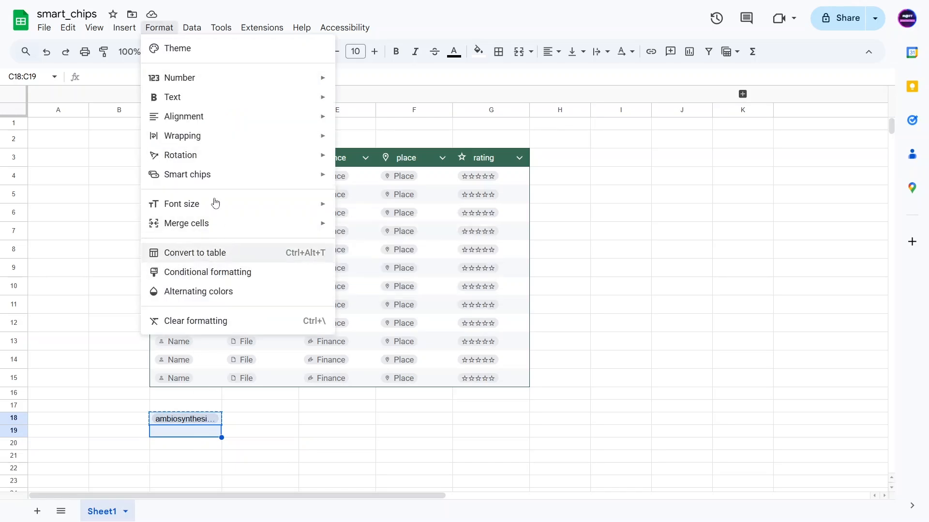
{"action": "mouse_move", "coordinate": [205, 180]}
{"action": "left_click", "coordinate": [387, 209]}
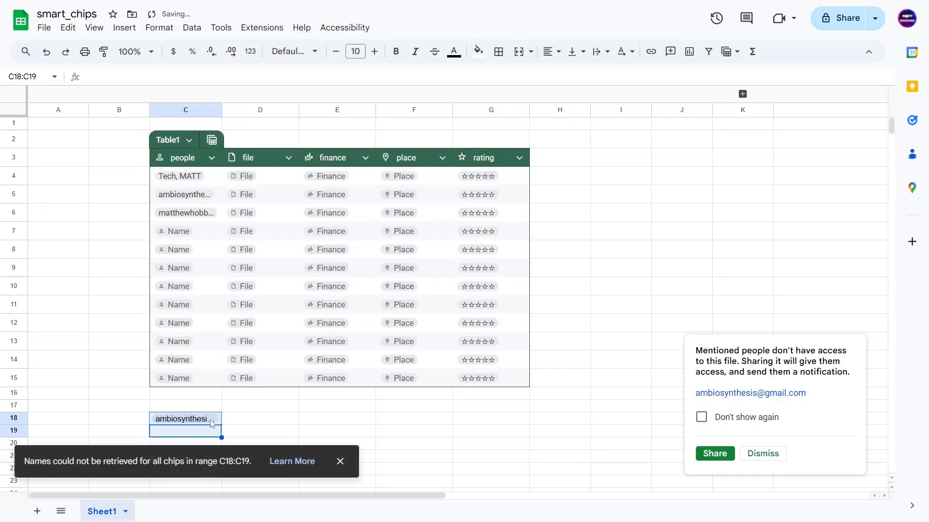
{"action": "left_click", "coordinate": [252, 423]}
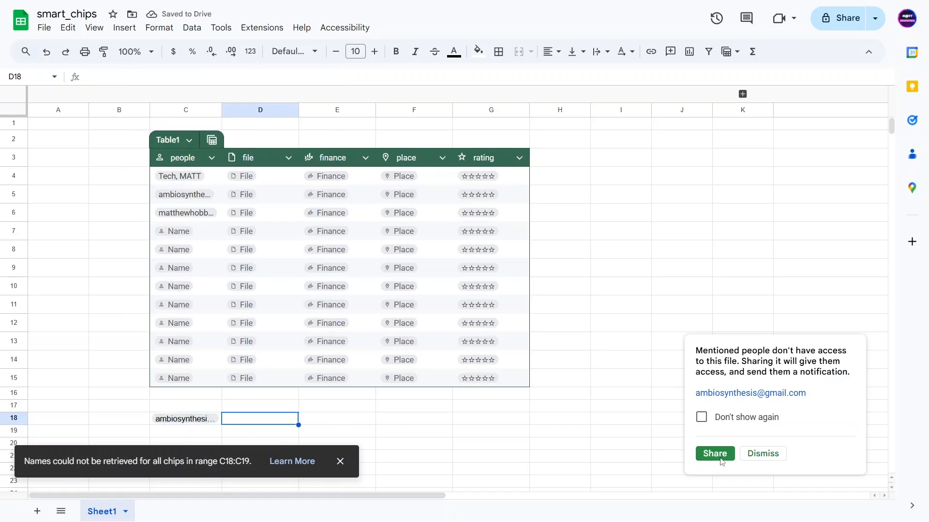
{"action": "left_click", "coordinate": [761, 457]}
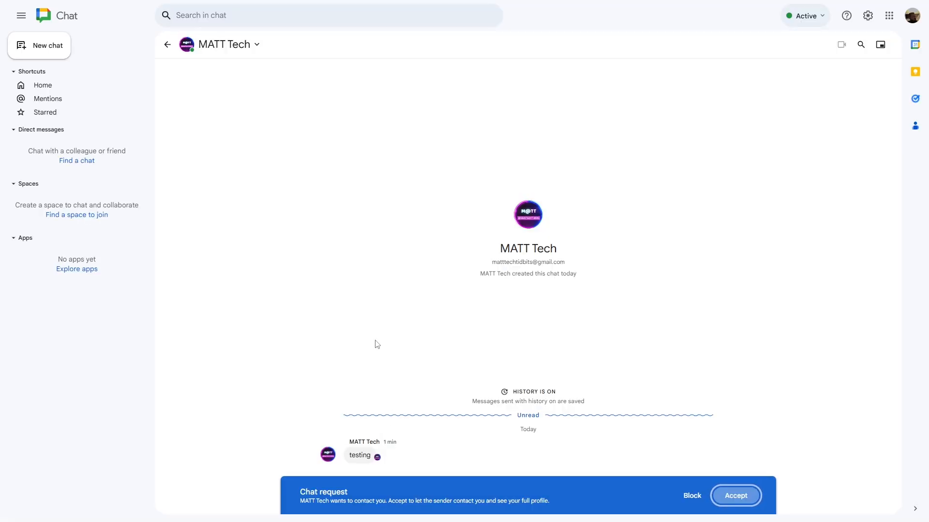
{"action": "left_click", "coordinate": [735, 495]}
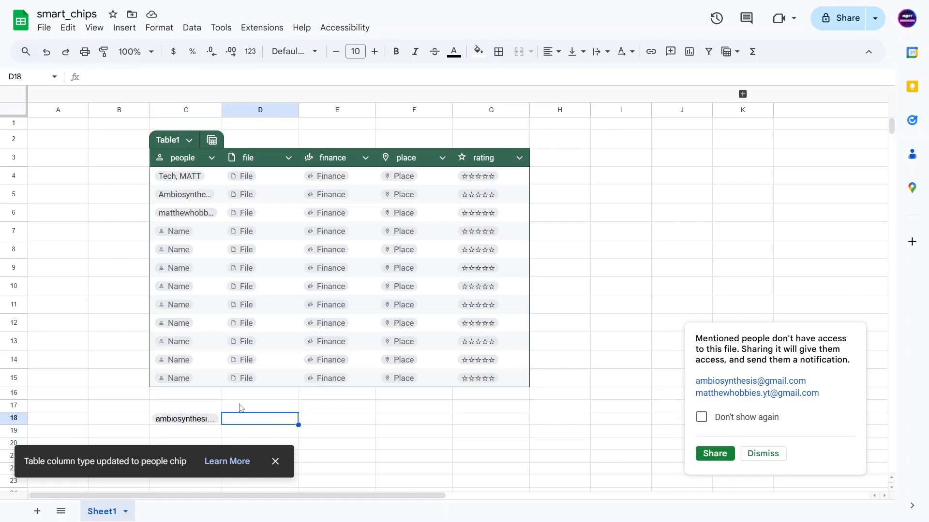
Set text wrapping to Wrap for cells C17:C19
{"action": "left_click", "coordinate": [217, 408]}
{"action": "left_click", "coordinate": [209, 434], "text": "shift"}
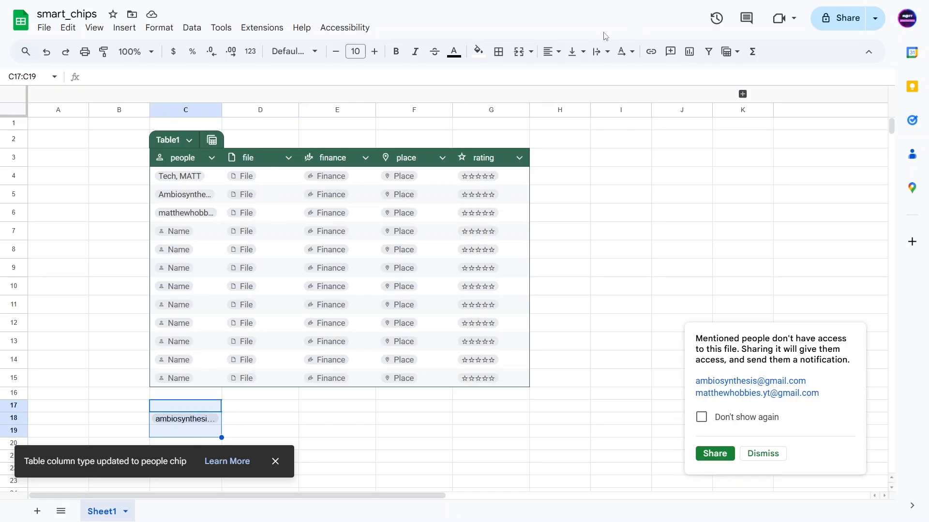
{"action": "left_click", "coordinate": [601, 51]}
{"action": "left_click", "coordinate": [619, 76]}
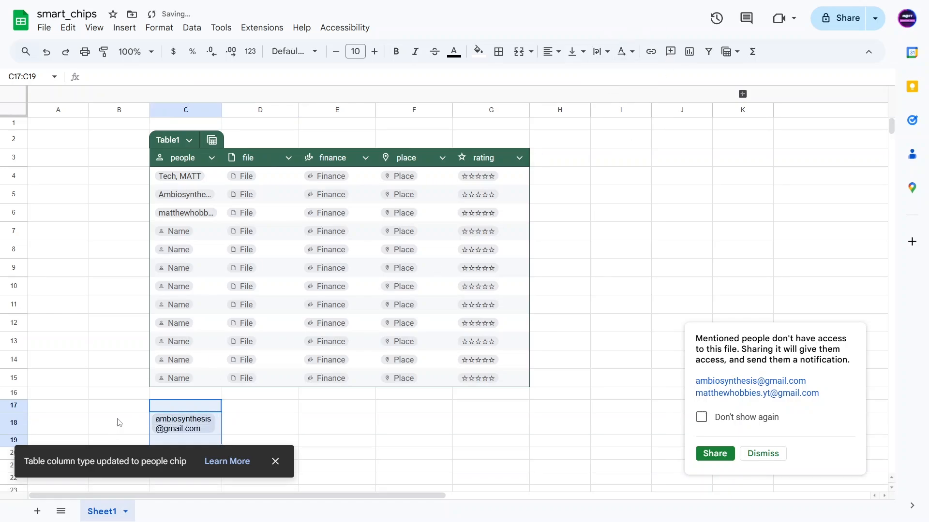
Reapply the Last name, First name people chip format to C17:C19
{"action": "left_click", "coordinate": [161, 28]}
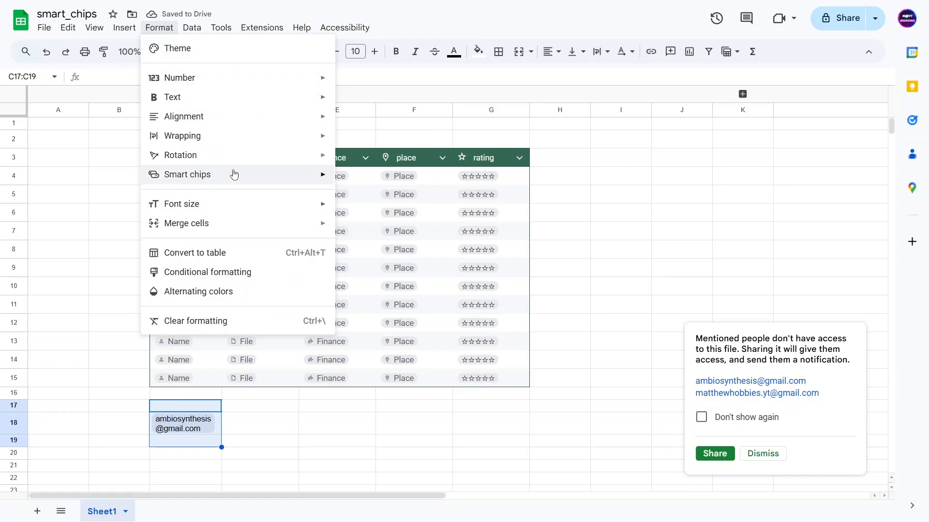
{"action": "mouse_move", "coordinate": [294, 179]}
{"action": "left_click", "coordinate": [395, 215]}
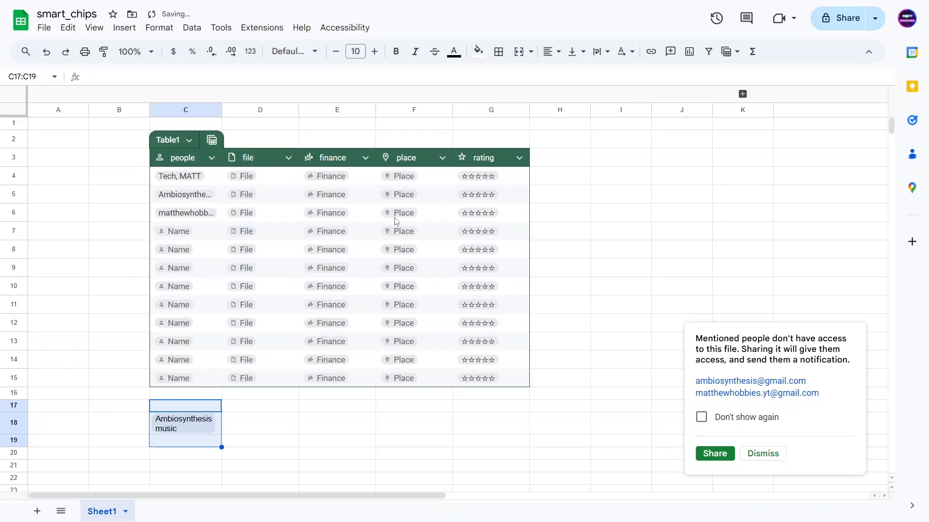
{"action": "left_click", "coordinate": [118, 427]}
{"action": "mouse_move", "coordinate": [187, 429]}
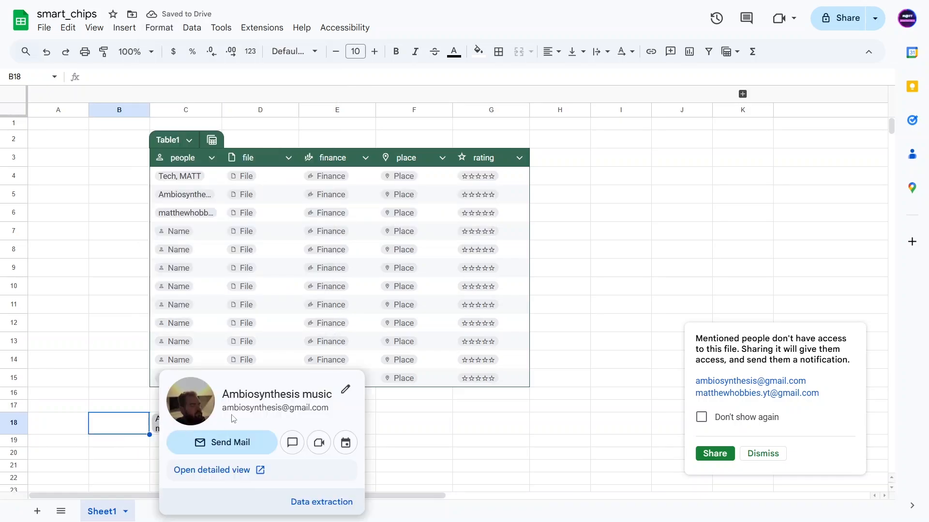
Check the contact's saved first and last name in the contact details
{"action": "left_click_drag", "start_coordinate": [222, 394], "coordinate": [331, 393]}
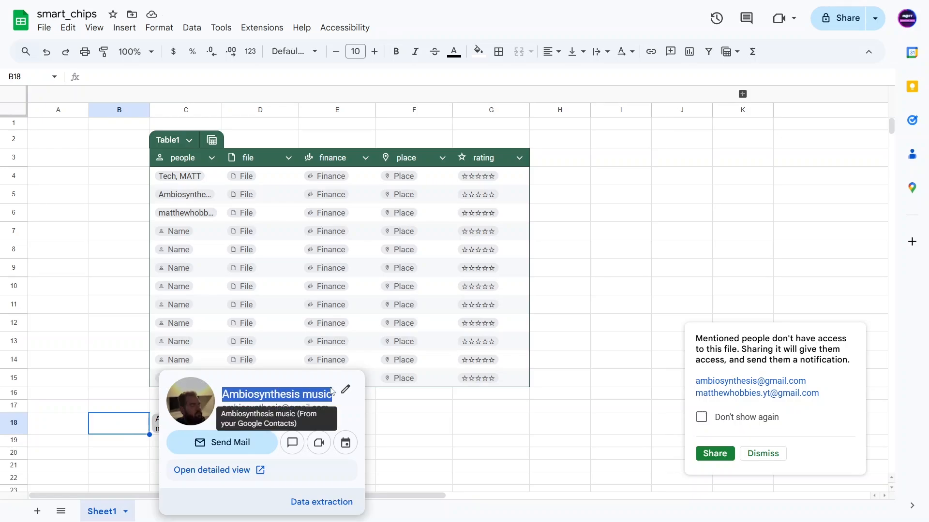
{"action": "left_click", "coordinate": [346, 389]}
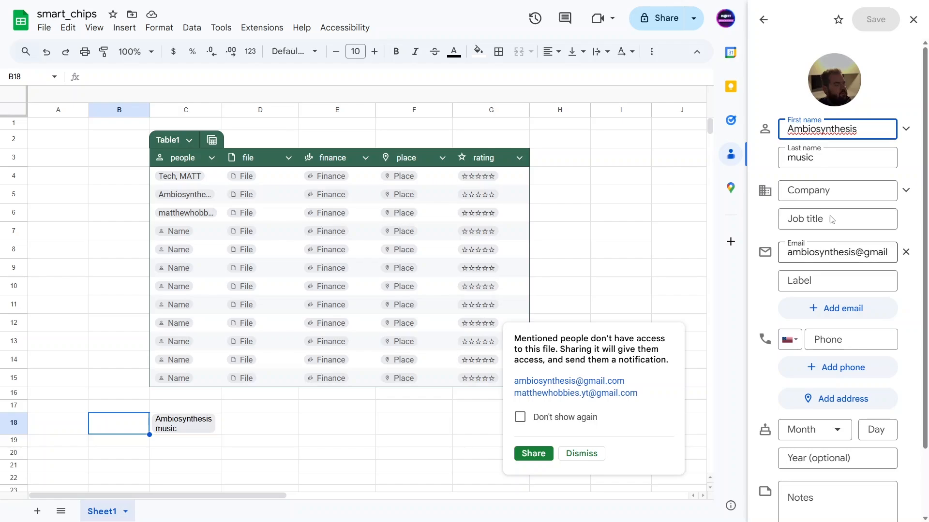
{"action": "left_click", "coordinate": [809, 159]}
{"action": "left_click", "coordinate": [817, 129]}
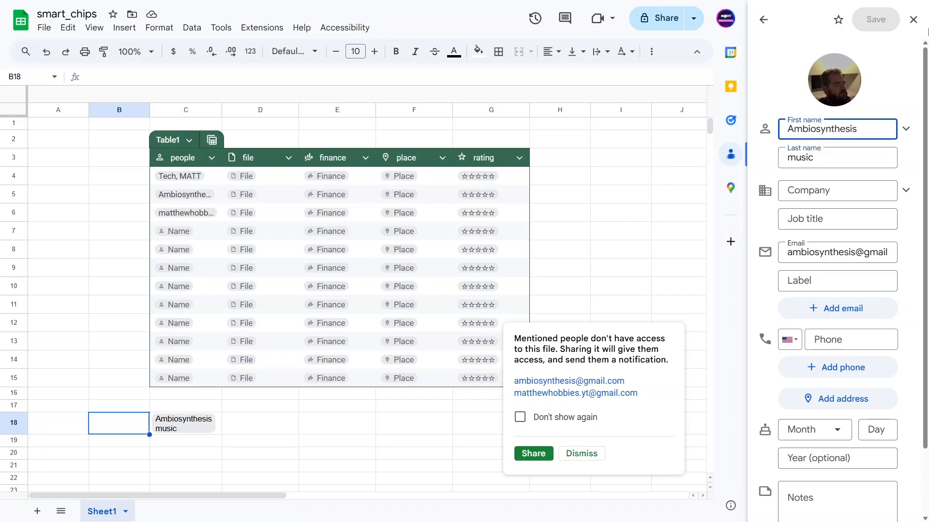
{"action": "left_click", "coordinate": [913, 19]}
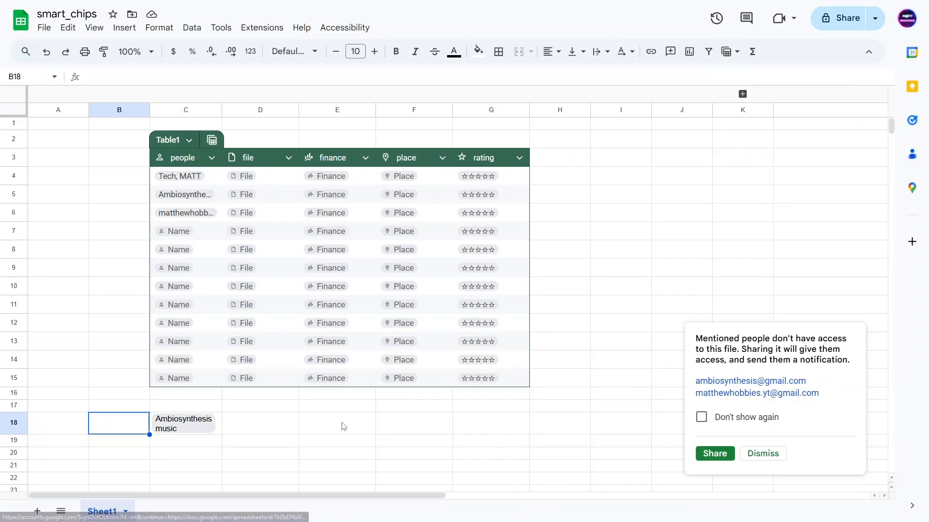
Select C18:C20, then move to the first file cell D4
{"action": "left_click", "coordinate": [240, 429]}
{"action": "left_click_drag", "start_coordinate": [179, 451], "coordinate": [183, 423]}
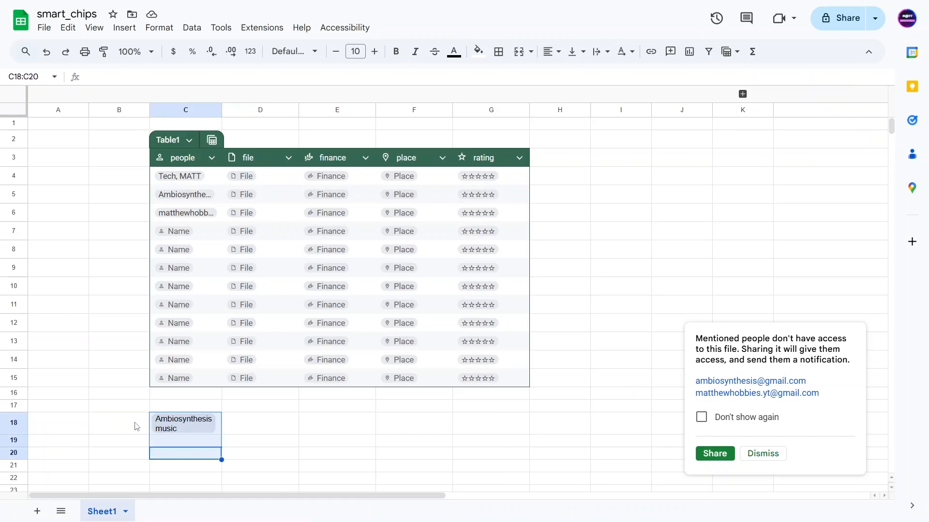
{"action": "left_click", "coordinate": [137, 426]}
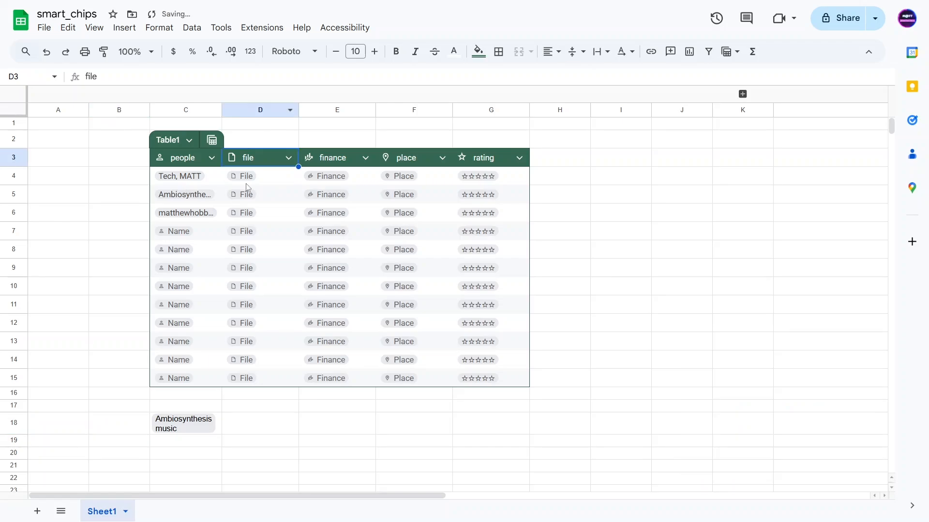
{"action": "left_click", "coordinate": [246, 181]}
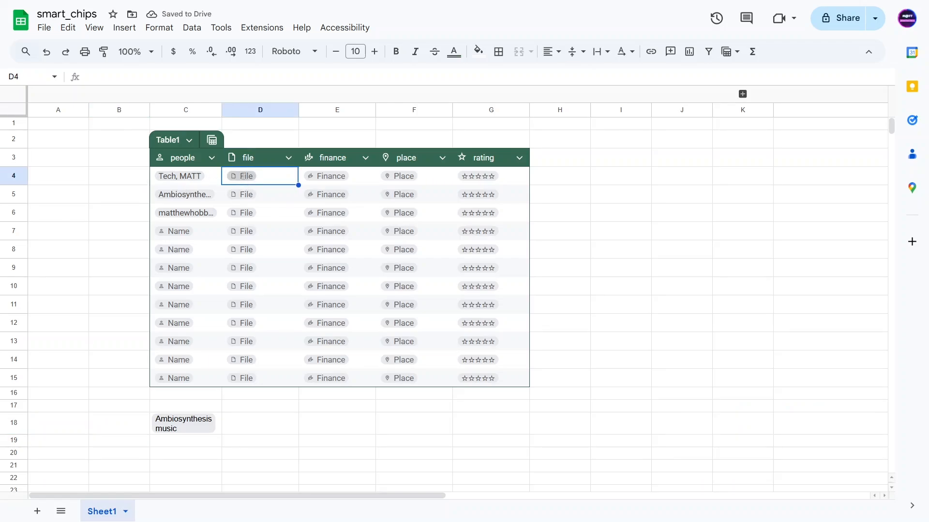
Insert a smart_chips Drive file chip into D4 by searching 'smart_'
{"action": "left_click", "coordinate": [243, 176]}
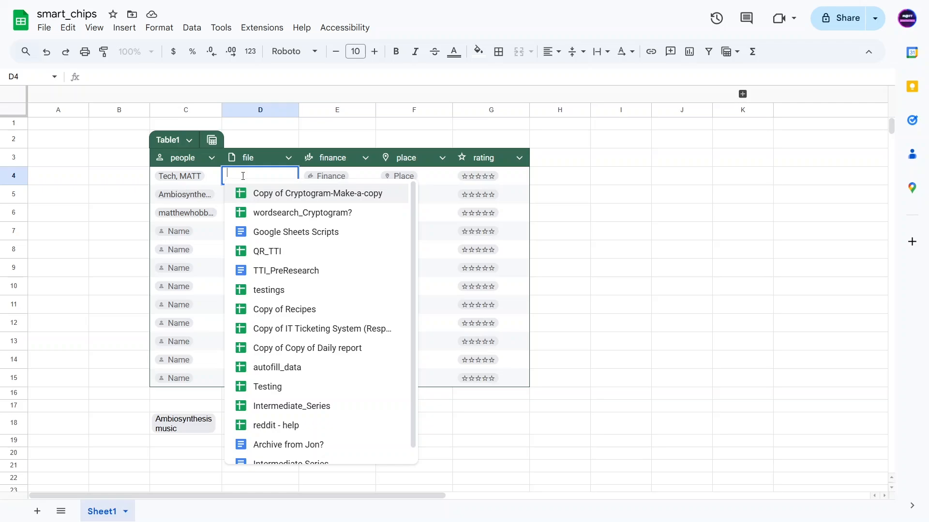
{"action": "type", "text": "art_"}
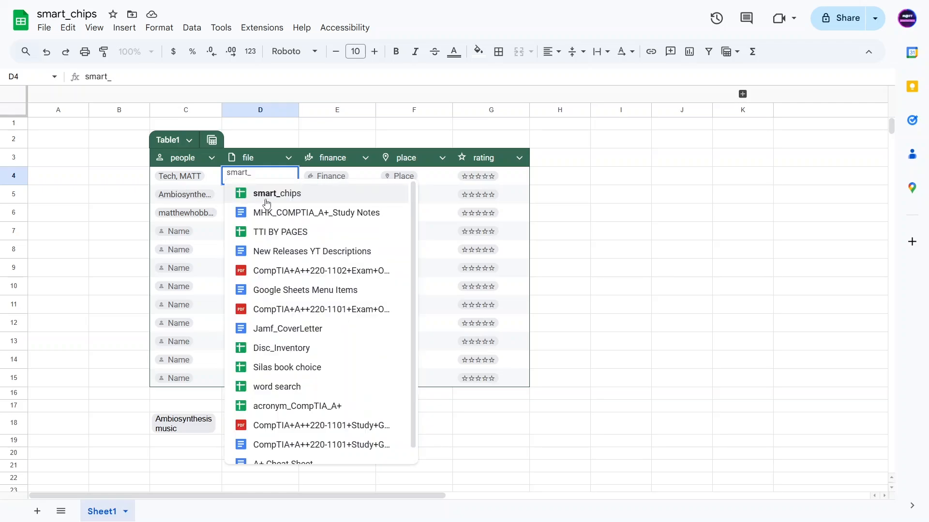
{"action": "left_click", "coordinate": [267, 195]}
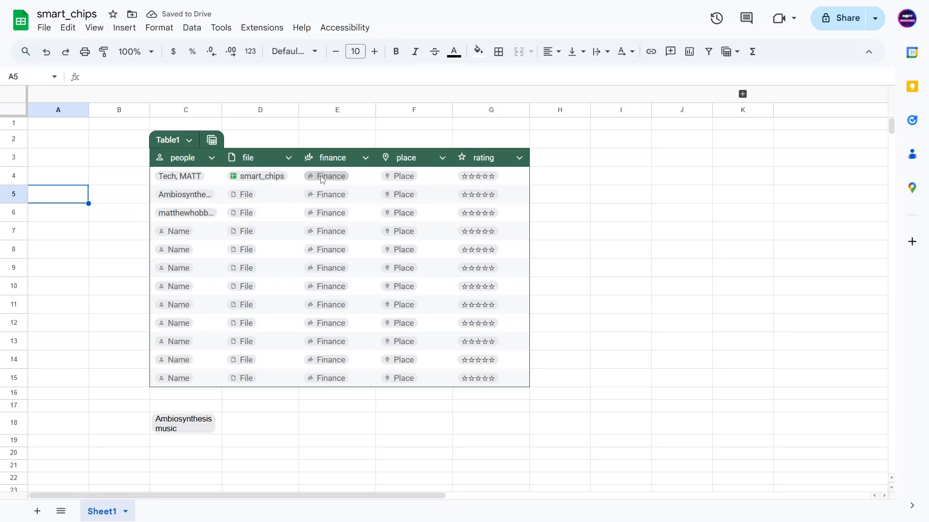
{"action": "left_click", "coordinate": [320, 176]}
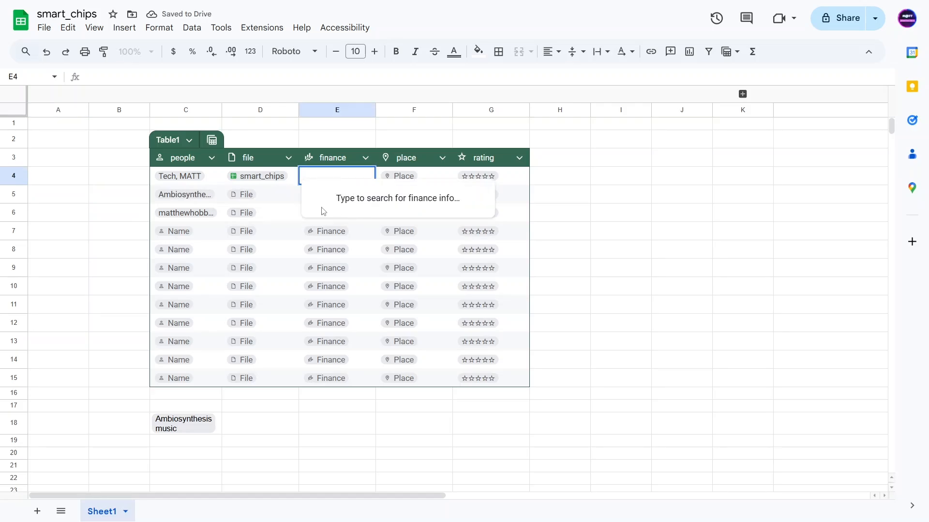
Insert an Apple Inc (AAPL) stock chip in E4 and view its details
{"action": "type", "text": "ap"}
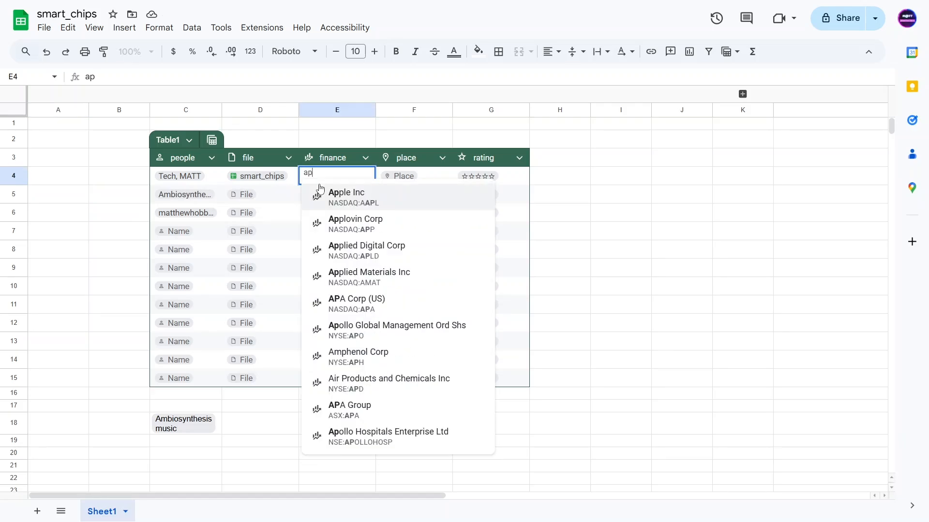
{"action": "type", "text": "pl"}
{"action": "left_click", "coordinate": [349, 207]}
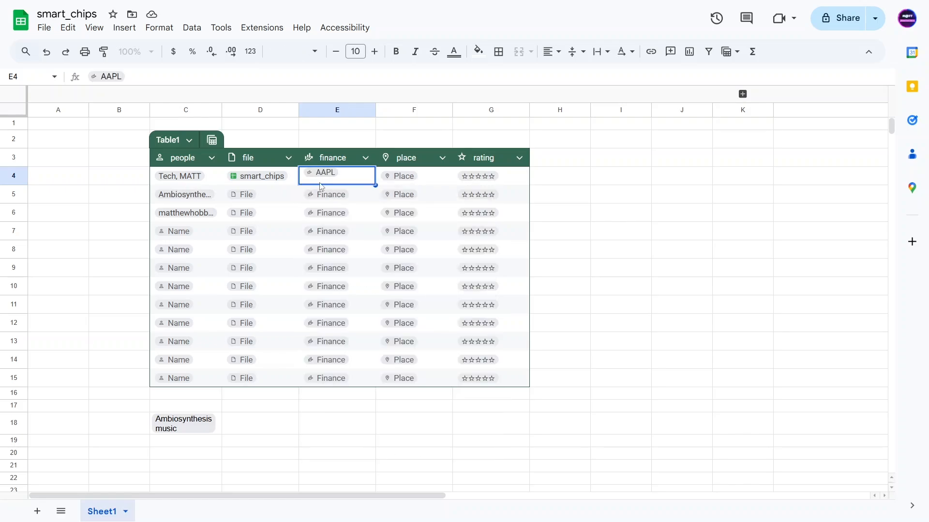
{"action": "left_click", "coordinate": [320, 186]}
{"action": "left_click", "coordinate": [323, 178]}
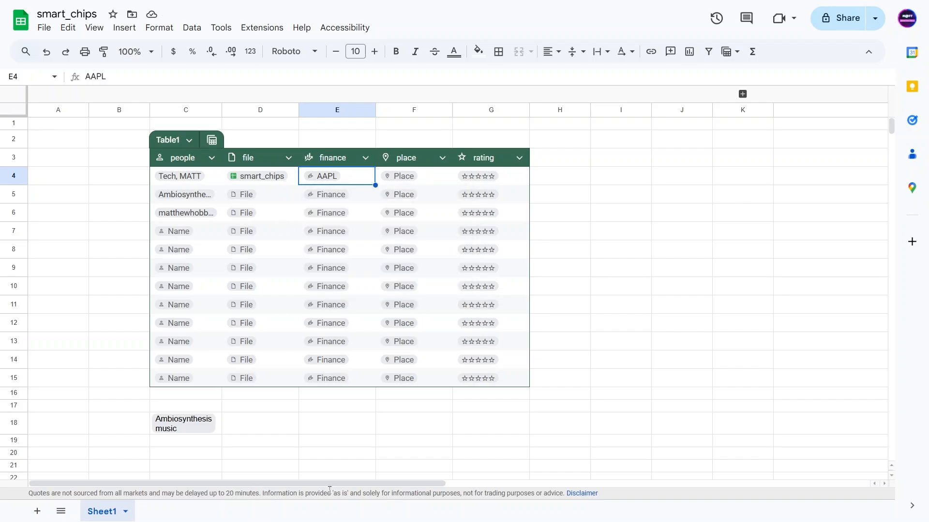
Add a Goodyear Tire & Rubber (NASDAQ:GT) chip in E5 and expand the hidden Date and High columns
{"action": "left_click", "coordinate": [327, 199]}
{"action": "type", "text": "Goo"}
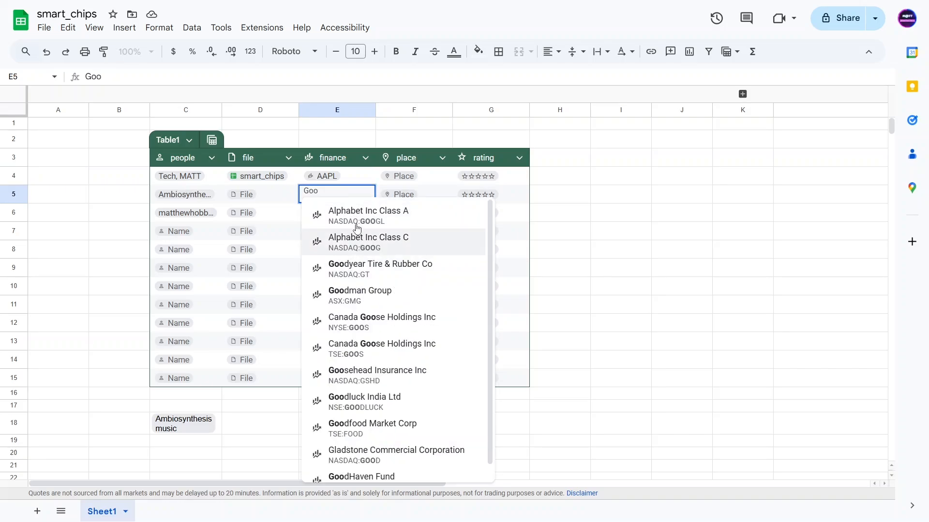
{"action": "left_click", "coordinate": [375, 276]}
{"action": "left_click", "coordinate": [317, 214]}
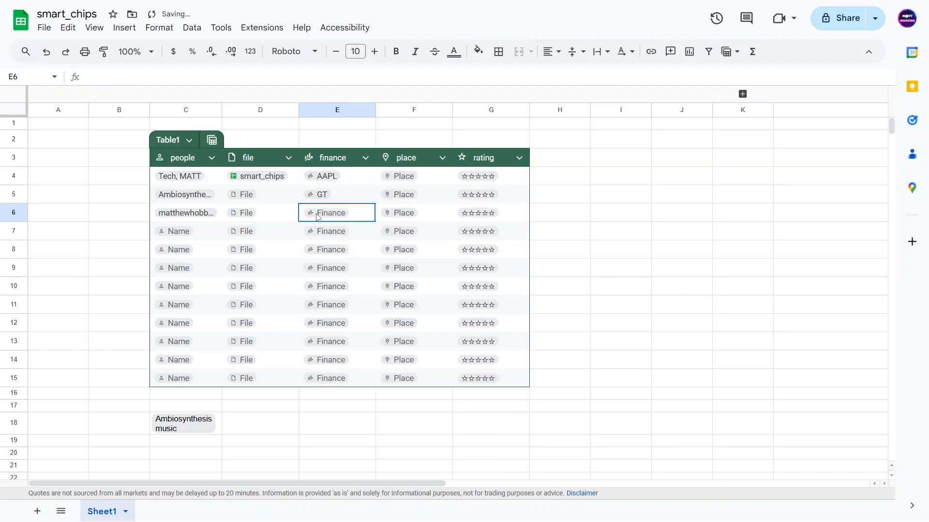
{"action": "mouse_move", "coordinate": [318, 198]}
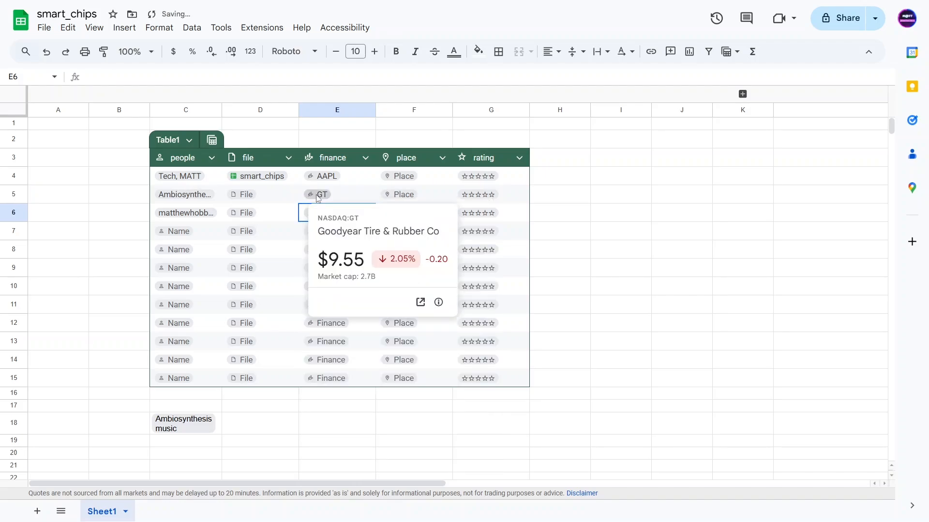
{"action": "left_click", "coordinate": [628, 161]}
{"action": "left_click", "coordinate": [742, 93]}
Inspect the GOOGLEFINANCE formula in L3 and its E4 reference without changing it
{"action": "left_click", "coordinate": [749, 173]}
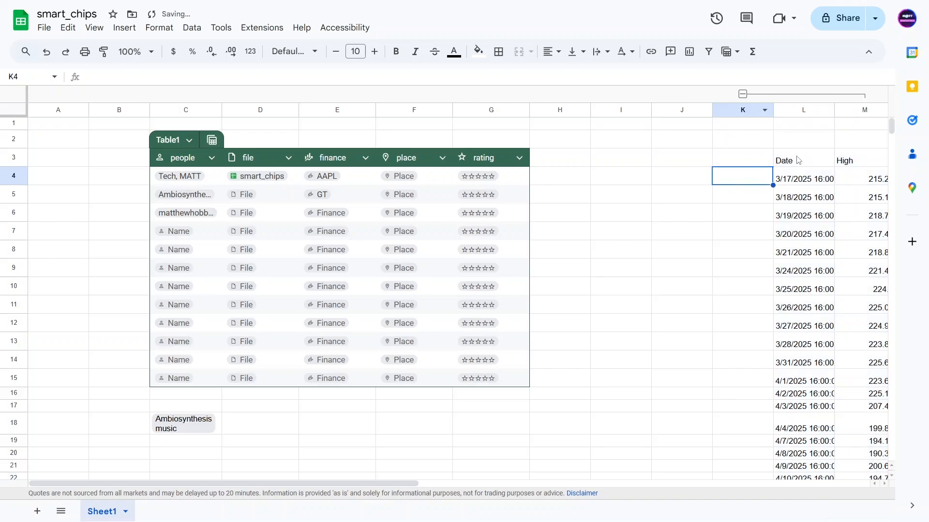
{"action": "left_click", "coordinate": [797, 160]}
{"action": "double_click", "coordinate": [154, 77]}
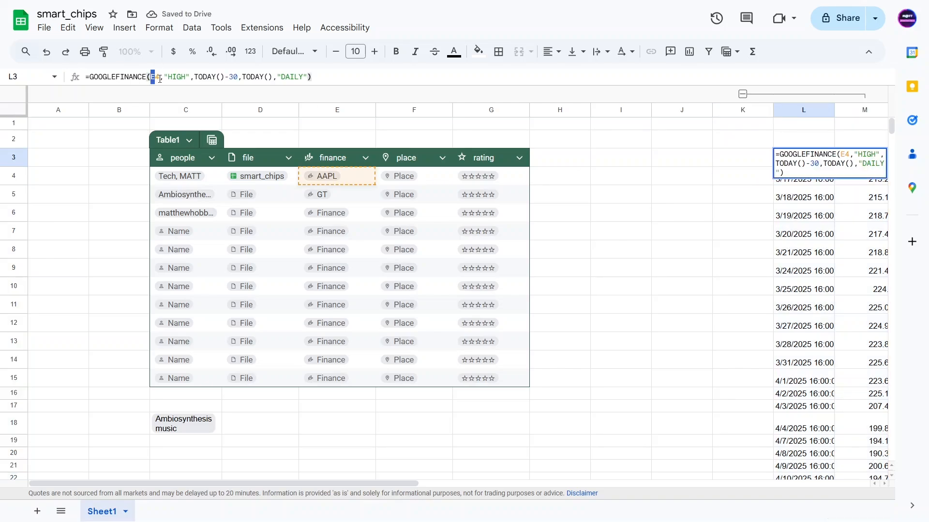
{"action": "left_click", "coordinate": [600, 183]}
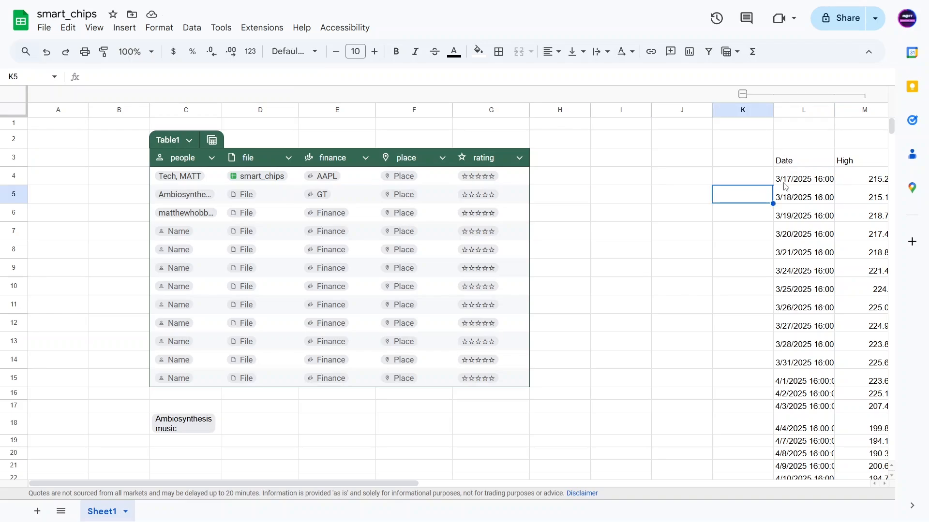
{"action": "left_click", "coordinate": [788, 184]}
Replace the AAPL chip in E4 with NVIDIA Corp (NASDAQ:NVDA)
{"action": "left_click", "coordinate": [321, 179]}
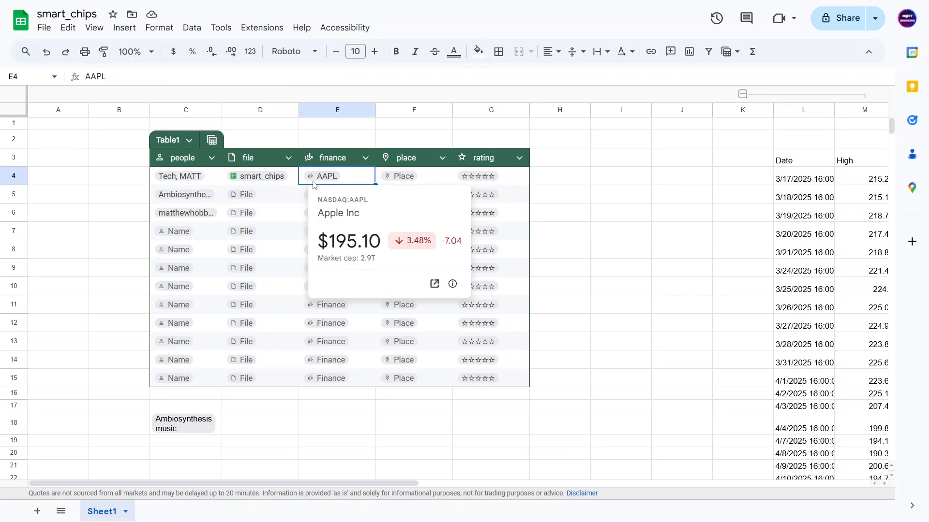
{"action": "type", "text": "NVI"}
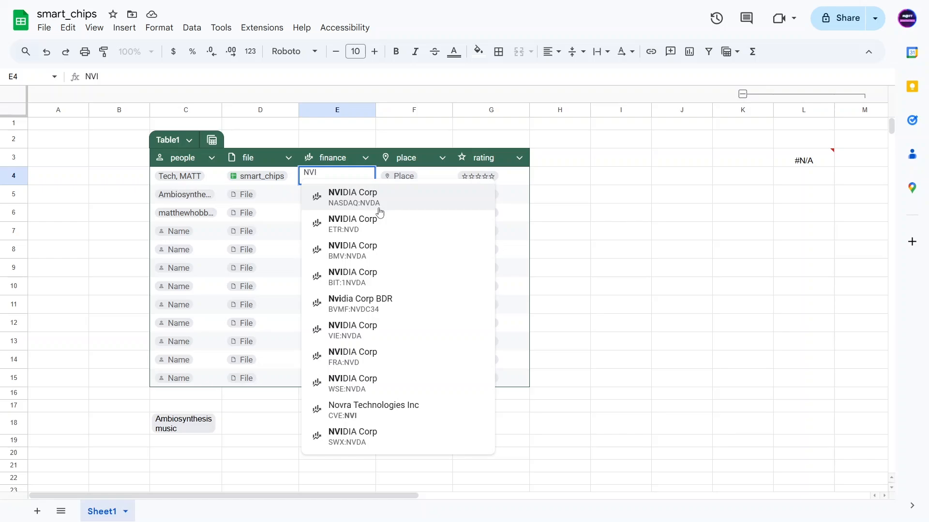
{"action": "left_click", "coordinate": [379, 209]}
{"action": "left_click", "coordinate": [352, 234]}
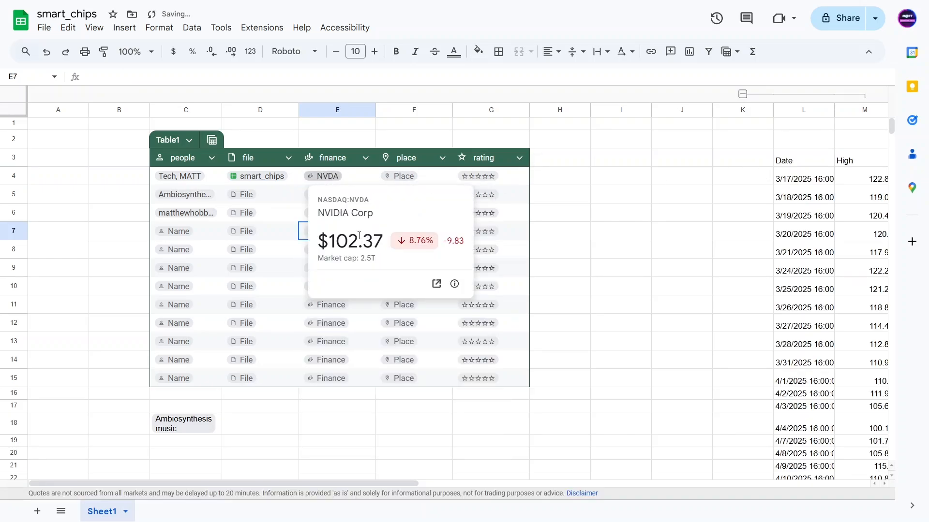
{"action": "left_click", "coordinate": [697, 157]}
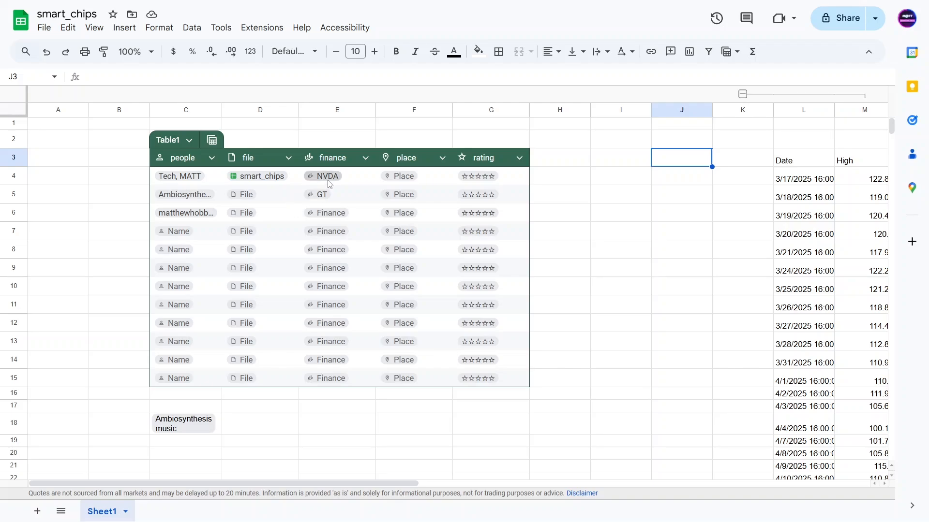
Start a place search in cell F4
{"action": "mouse_move", "coordinate": [324, 177]}
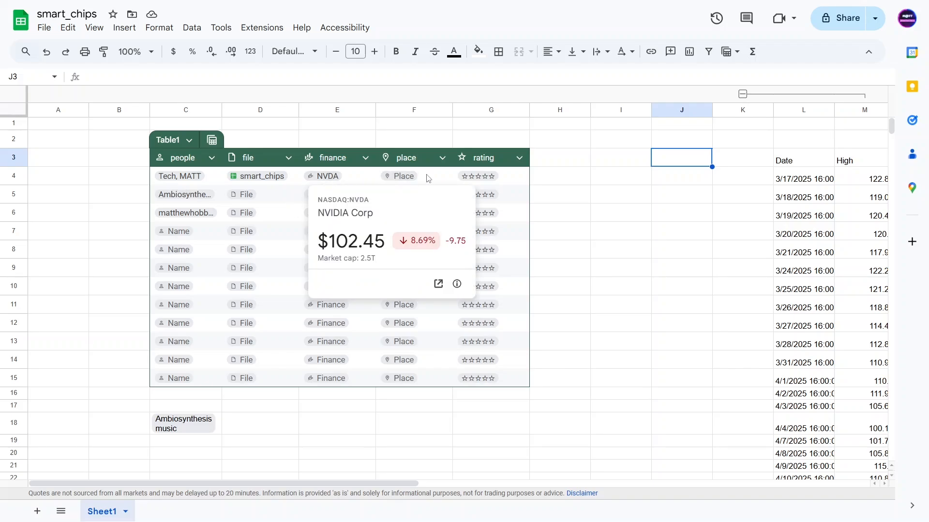
{"action": "left_click", "coordinate": [392, 177]}
{"action": "left_click", "coordinate": [393, 176]}
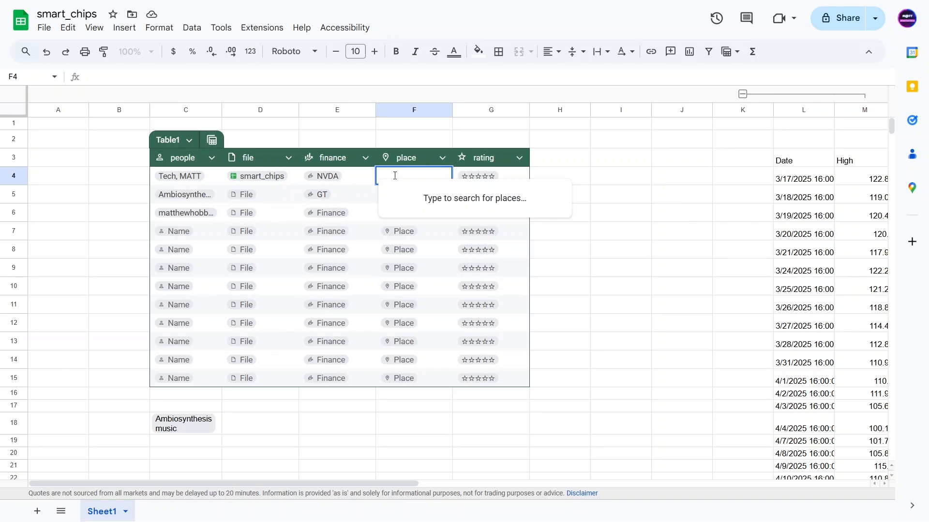
Insert the Disney Springs (Buena Vista Drive) place chip into F4 and close its place card
{"action": "type", "text": "DISNEY"}
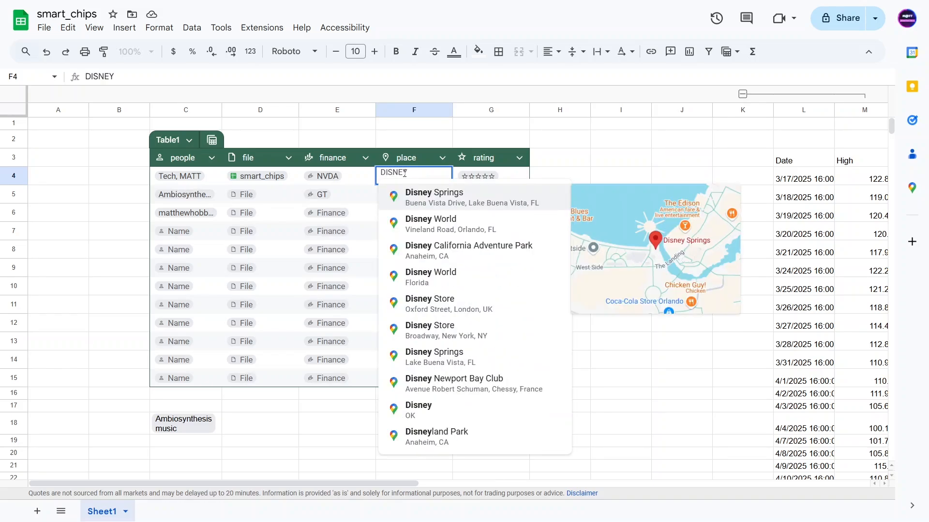
{"action": "left_click", "coordinate": [464, 199]}
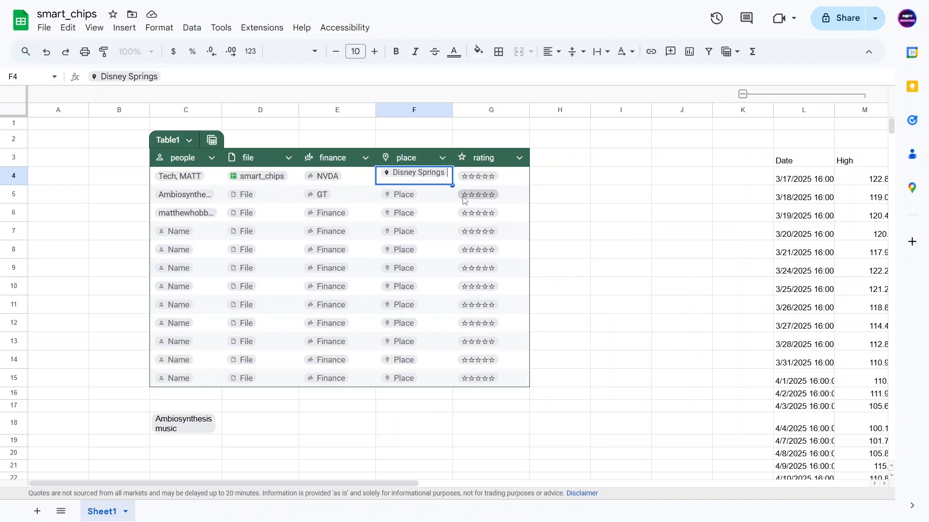
{"action": "left_click", "coordinate": [535, 193]}
{"action": "mouse_move", "coordinate": [415, 176]}
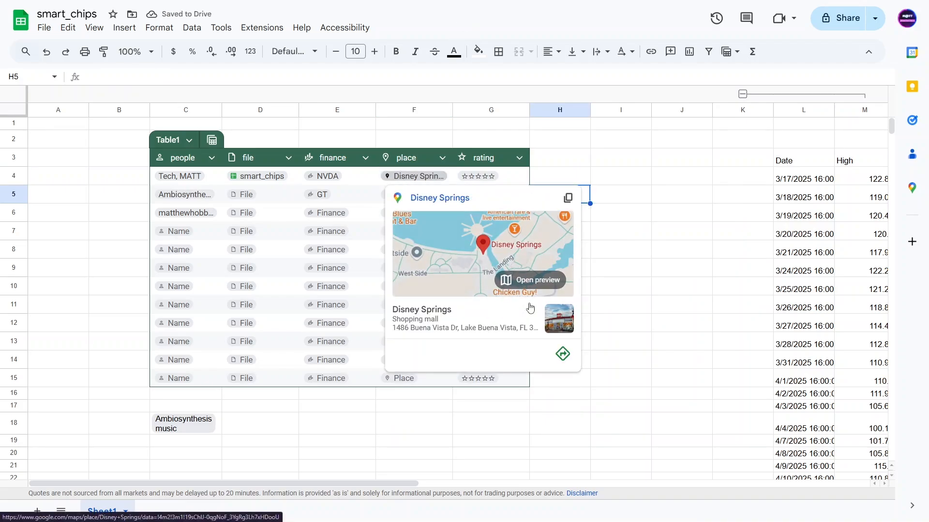
{"action": "left_click", "coordinate": [373, 189]}
Reselect the Disney Springs cell and check its text in the formula bar
{"action": "left_click", "coordinate": [367, 177]}
{"action": "key", "text": "Right"}
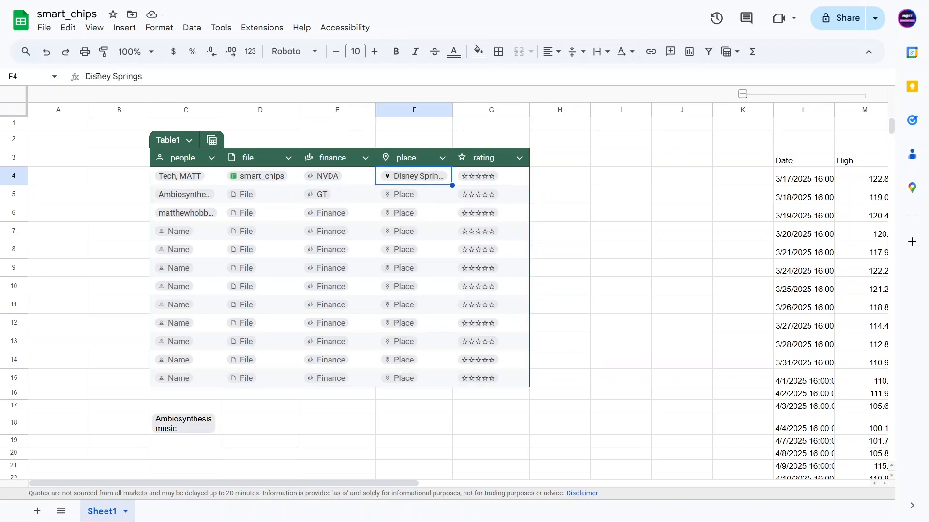
{"action": "triple_click", "coordinate": [110, 75]}
{"action": "left_click", "coordinate": [171, 81]}
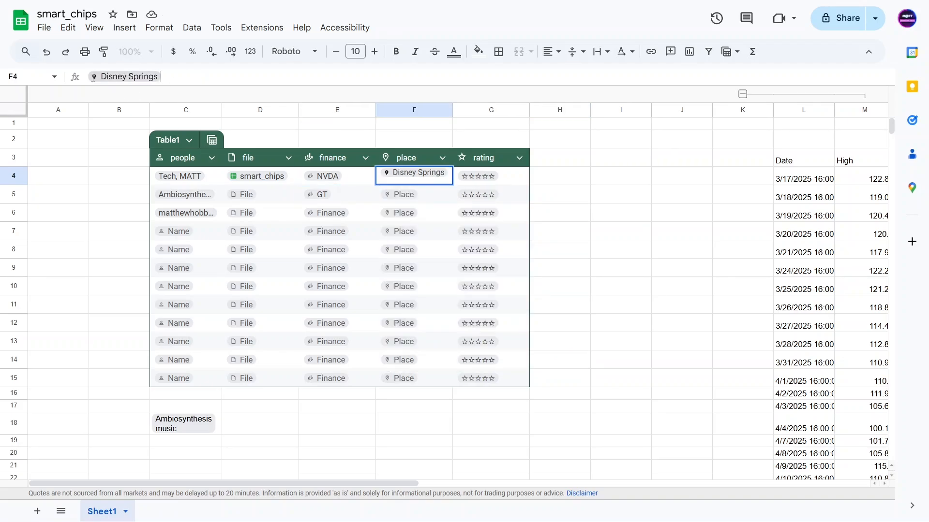
Rate G4–G7 with 1, 3, 5 and 2 stars from the rating dropdowns
{"action": "left_click", "coordinate": [480, 180]}
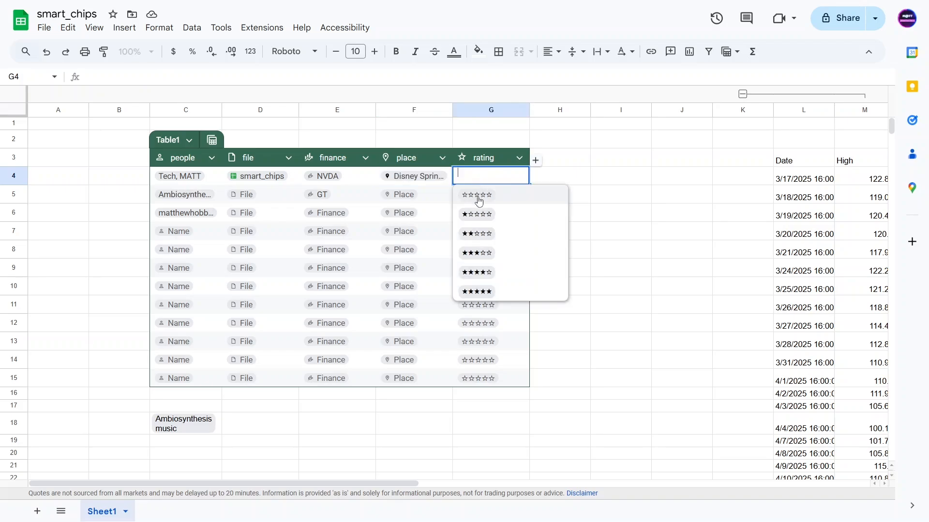
{"action": "left_click", "coordinate": [481, 215]}
{"action": "left_click", "coordinate": [479, 195]}
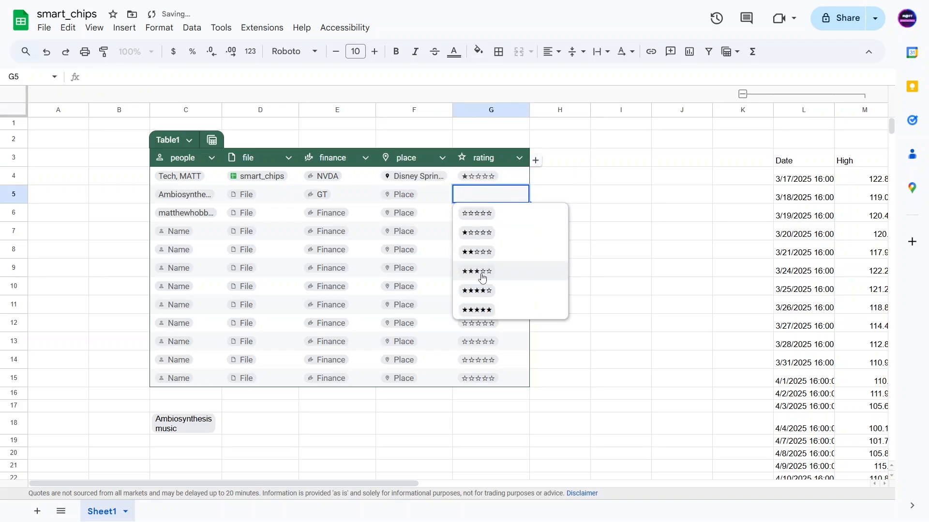
{"action": "left_click", "coordinate": [478, 272]}
{"action": "left_click", "coordinate": [476, 214]}
{"action": "left_click", "coordinate": [477, 328]}
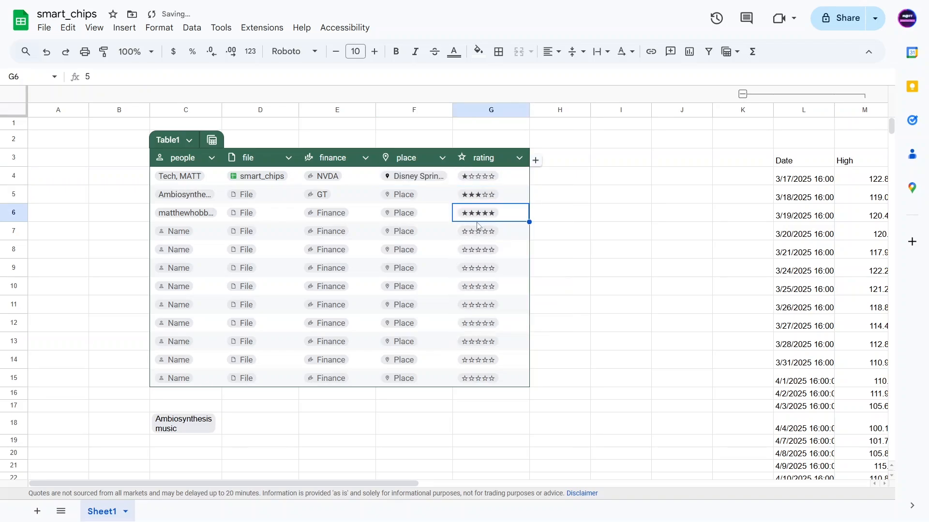
{"action": "left_click", "coordinate": [473, 236]}
{"action": "left_click", "coordinate": [477, 289]}
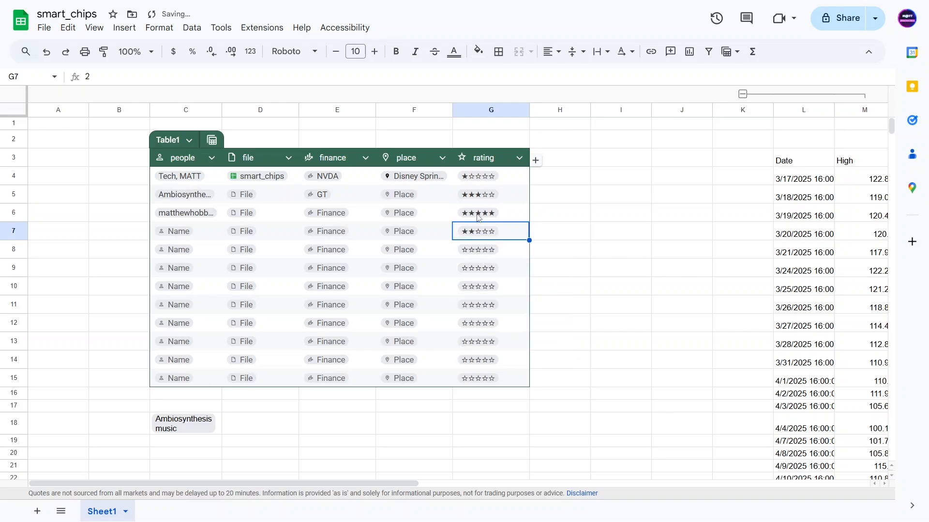
Enter an out-of-range rating in G8, leaving it flagged invalid, and dismiss the warning
{"action": "key", "text": "Up"}
{"action": "key", "text": "Up"}
{"action": "key", "text": "Up"}
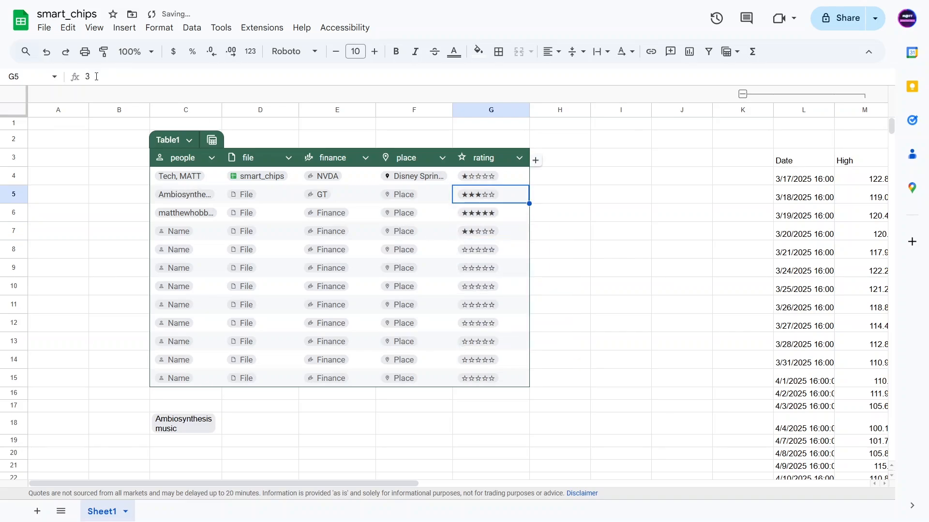
{"action": "key", "text": "Down"}
{"action": "key", "text": "Down"}
{"action": "key", "text": "Down"}
{"action": "key", "text": "Down"}
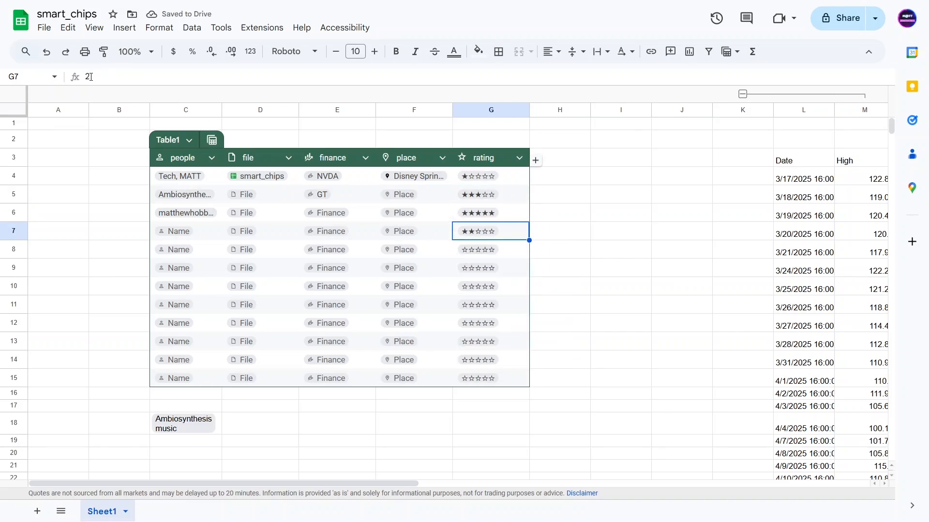
{"action": "type", "text": "0"}
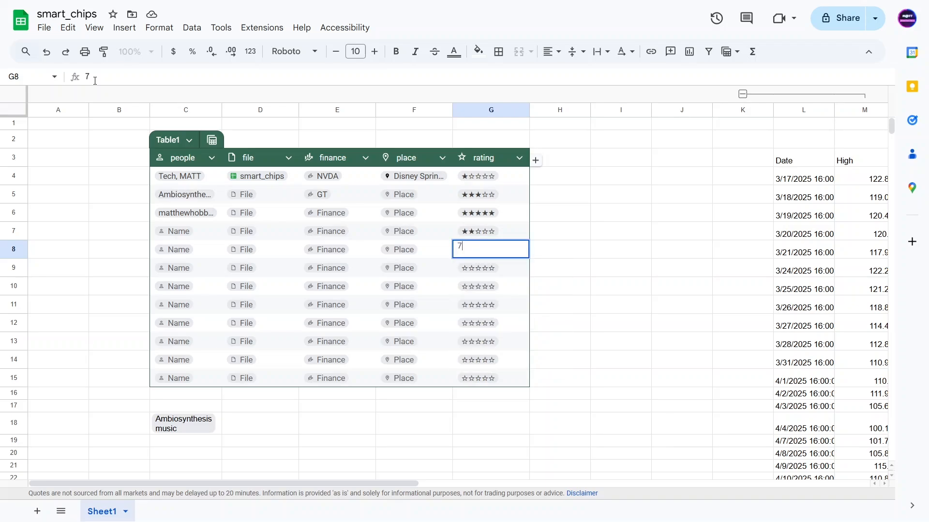
{"action": "key", "text": "Return"}
{"action": "mouse_move", "coordinate": [518, 250]}
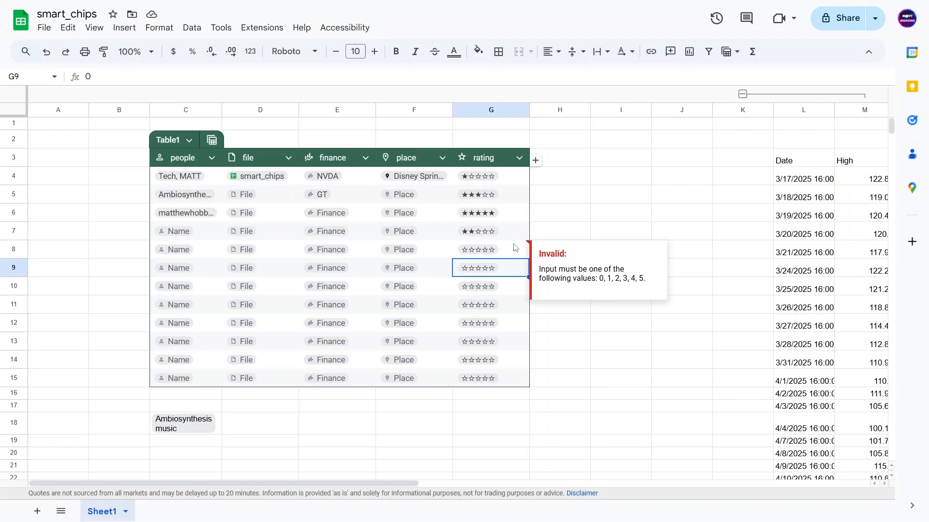
{"action": "left_click", "coordinate": [625, 182]}
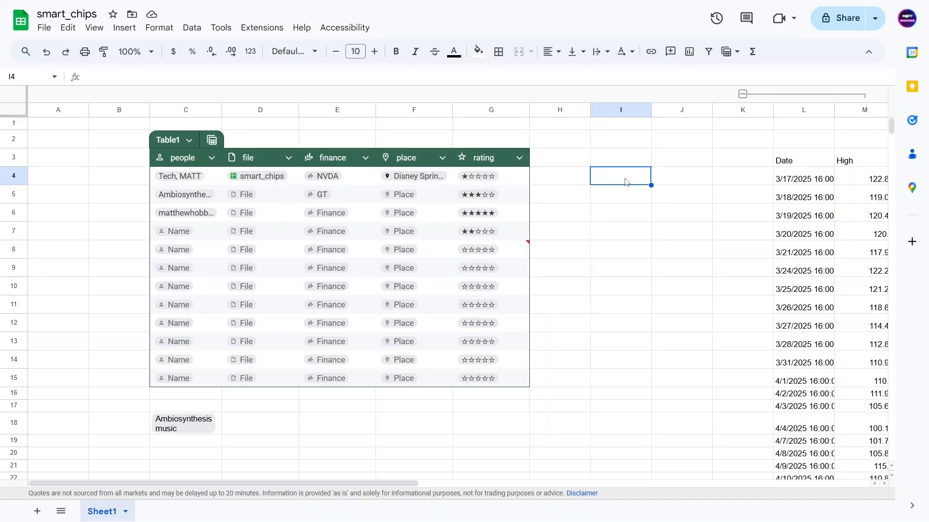